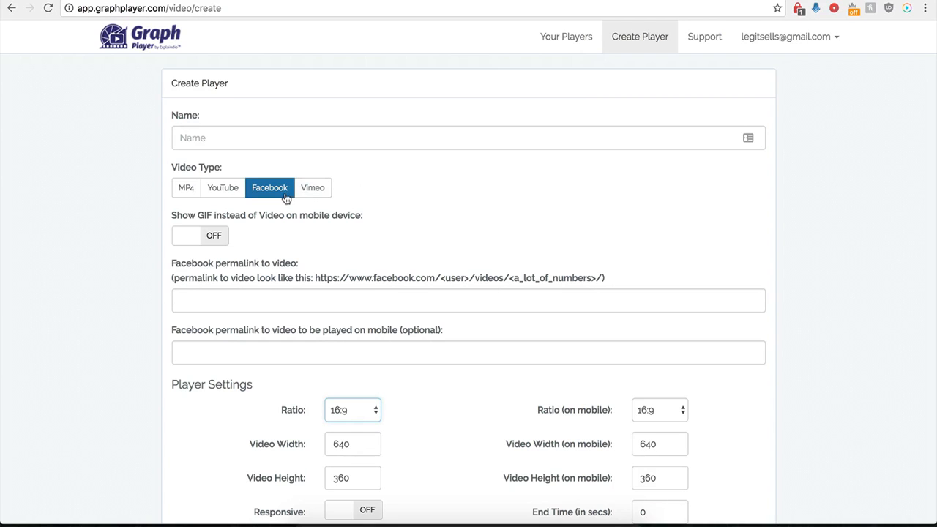
Name the new player "Demo Name" and choose Facebook as the video type
scroll(165, 316, "down", 1)
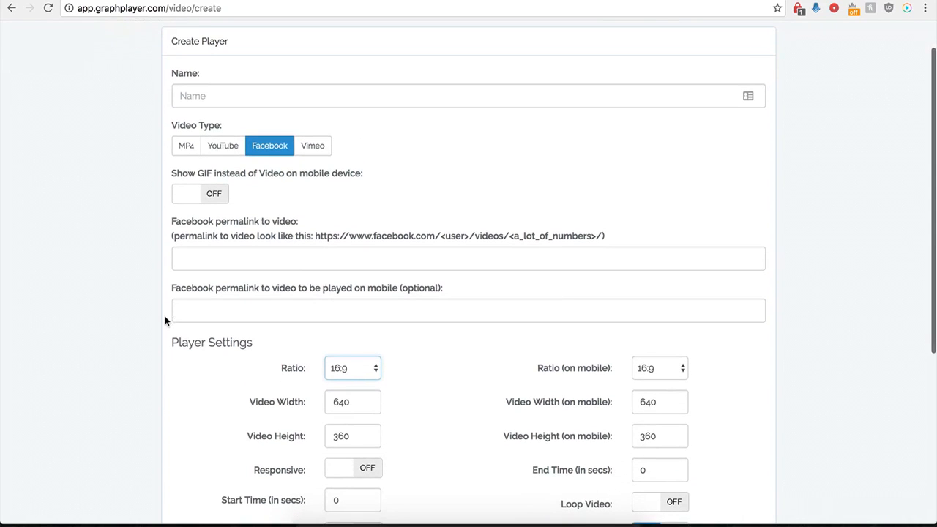
left_click(253, 94)
type("Demo Name")
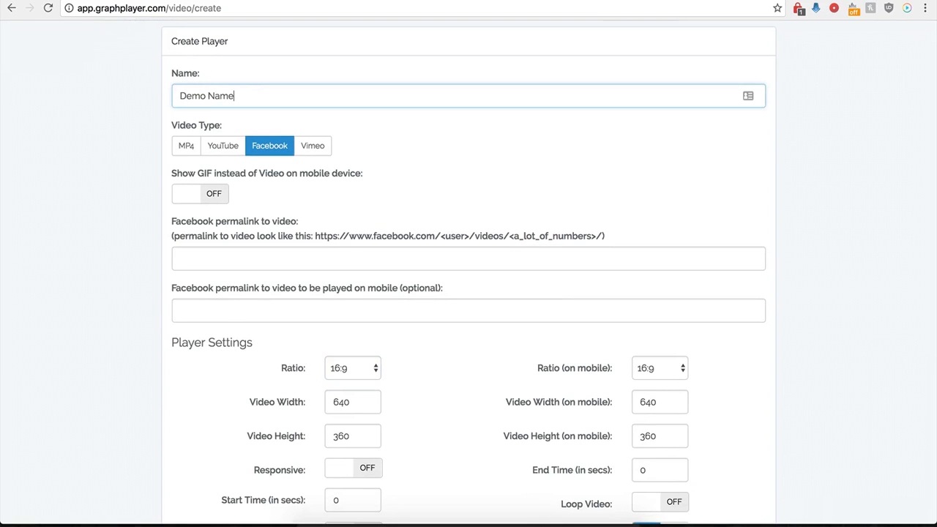
left_click(252, 155)
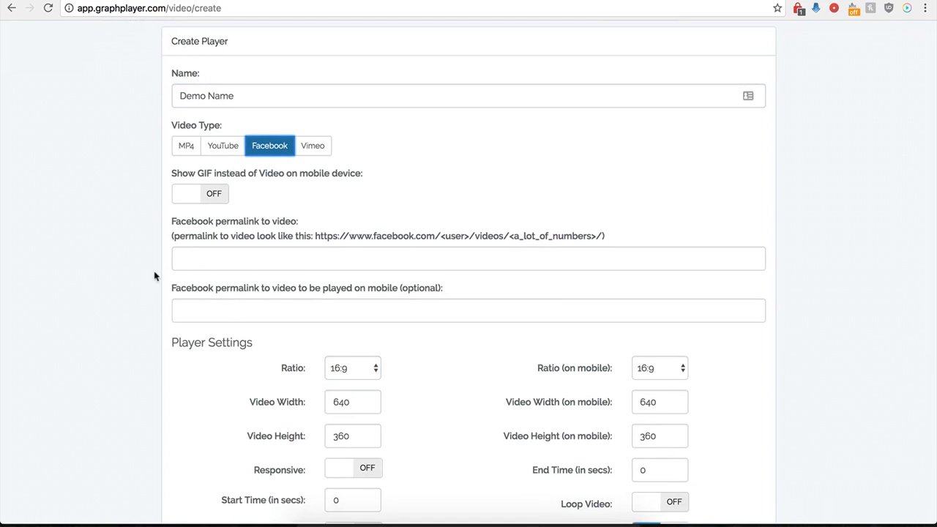
Copy the web address of INSIDER dessert's Creative Cakes video on Facebook and paste it as the player's main Facebook permalink
scroll(159, 262, "down", 1)
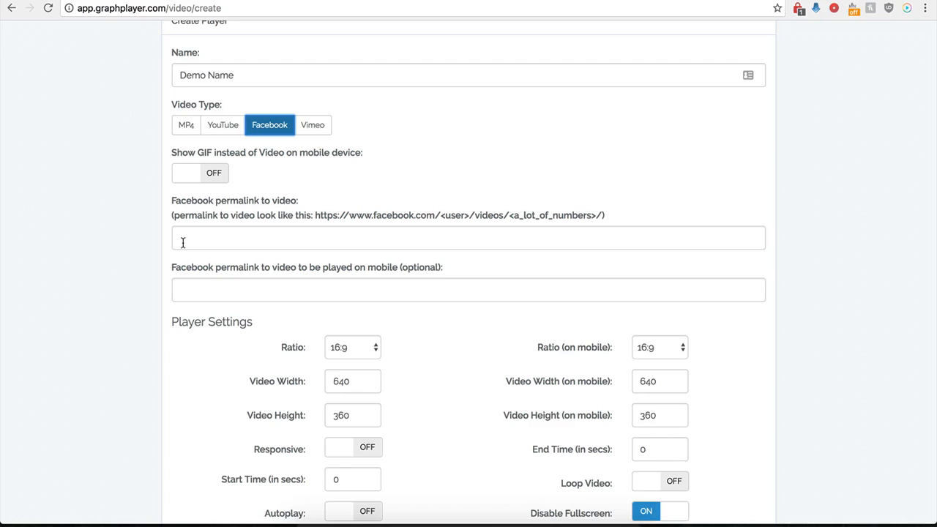
left_click(183, 243)
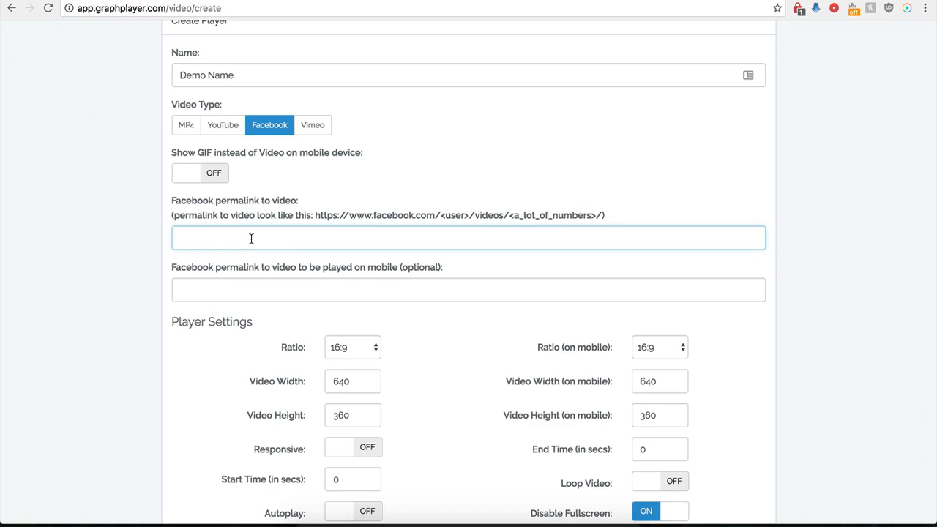
left_click(644, 1)
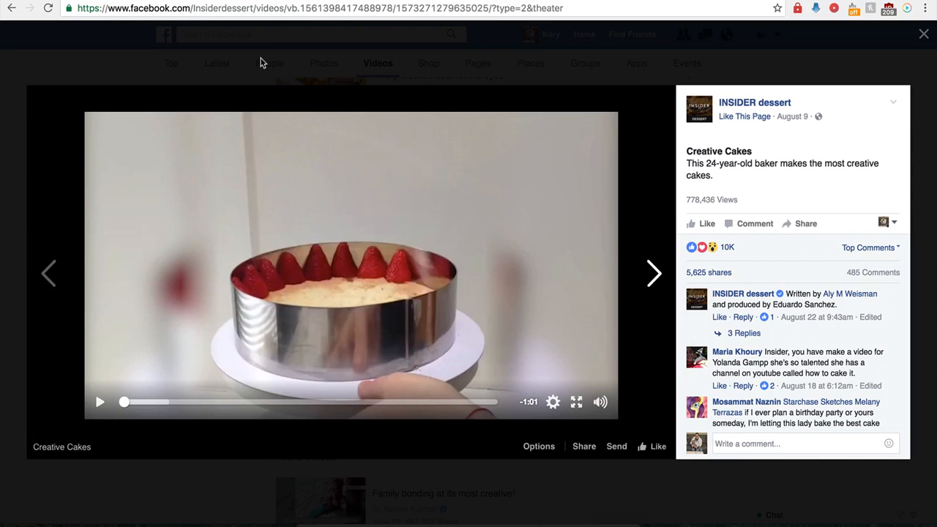
left_click(276, 11)
key("super+c")
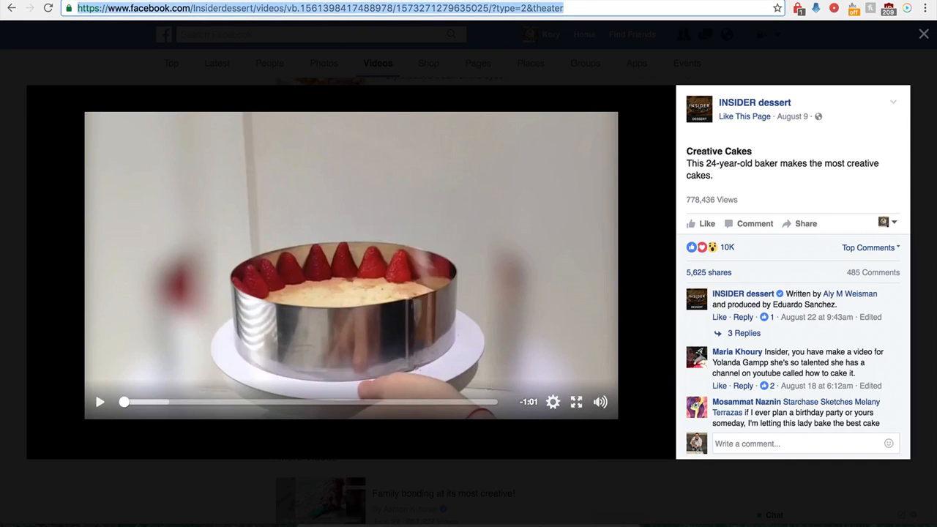
key("super+Tab")
key("super+v")
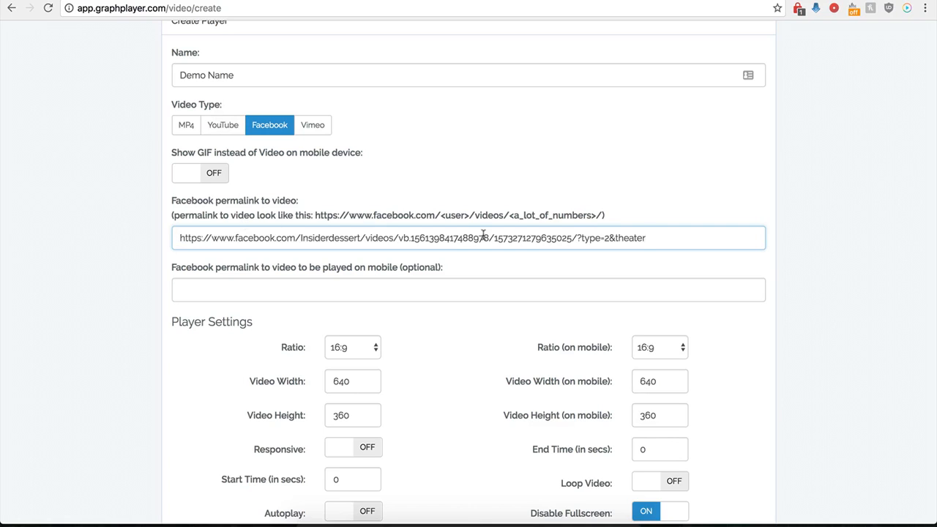
Remove "?type=2&theater" from the end of the pasted Facebook permalink
left_click_drag(662, 238, 582, 238)
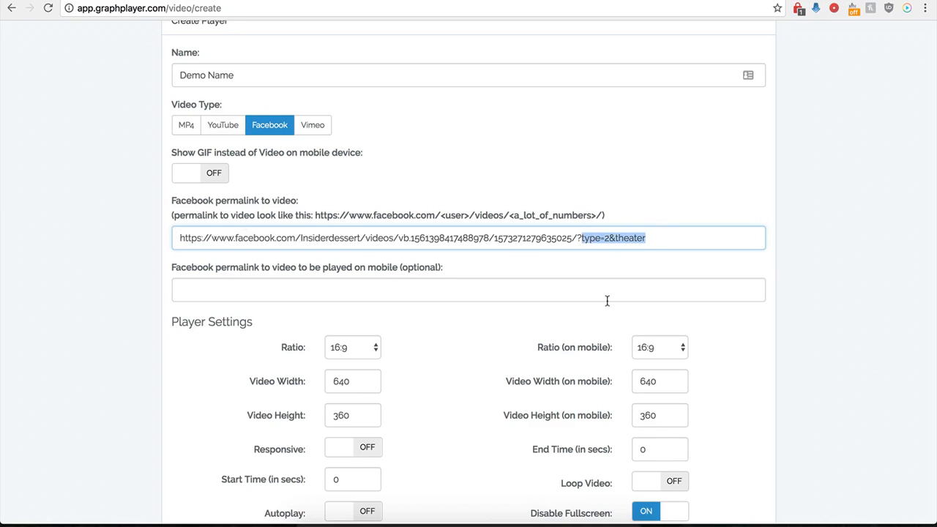
key("BackSpace")
key("BackSpace")
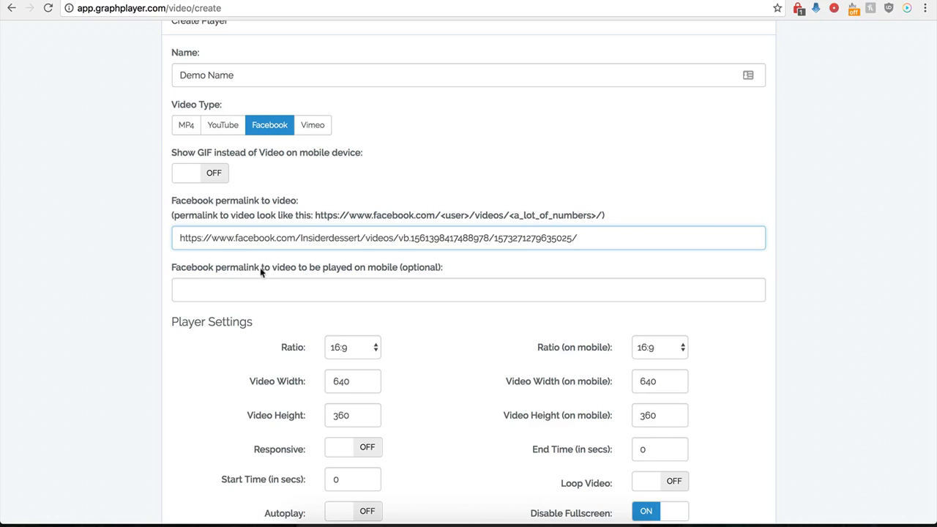
left_click(233, 294)
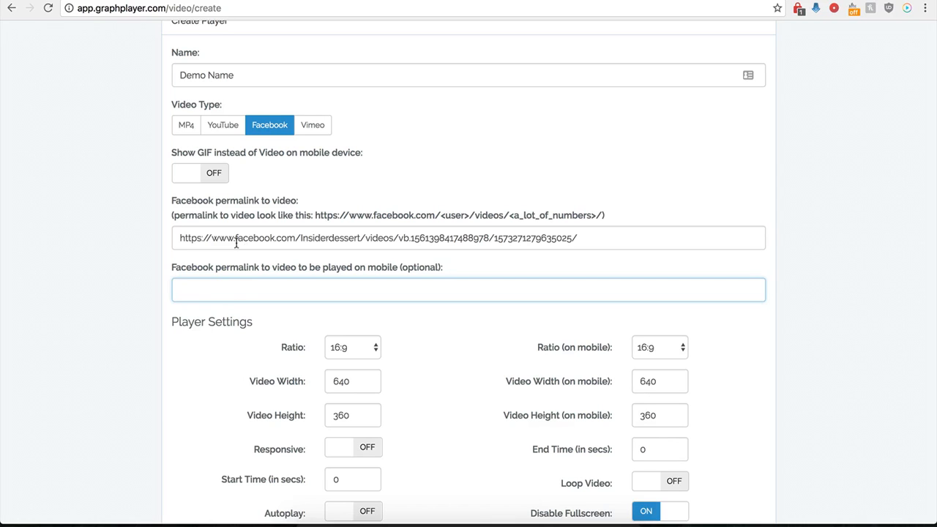
left_click_drag(265, 237, 409, 237)
left_click(322, 287)
left_click(202, 238)
left_click_drag(202, 238, 415, 237)
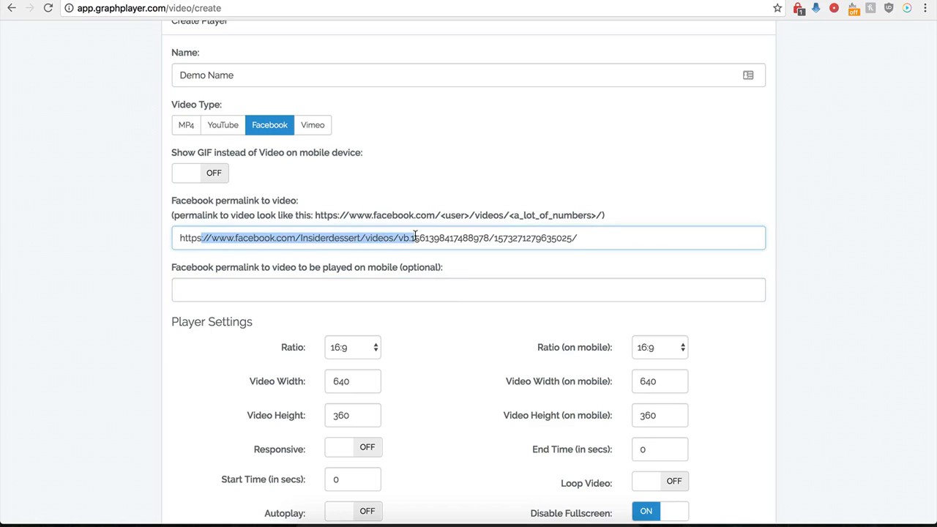
left_click(336, 290)
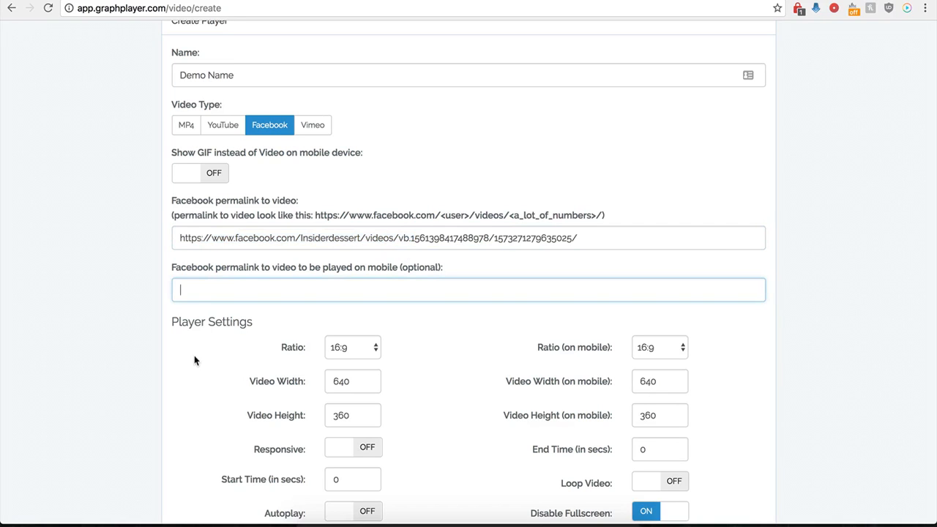
Review the desktop and mobile ratio options in the player settings, keeping both at 16:9
scroll(194, 355, "down", 3)
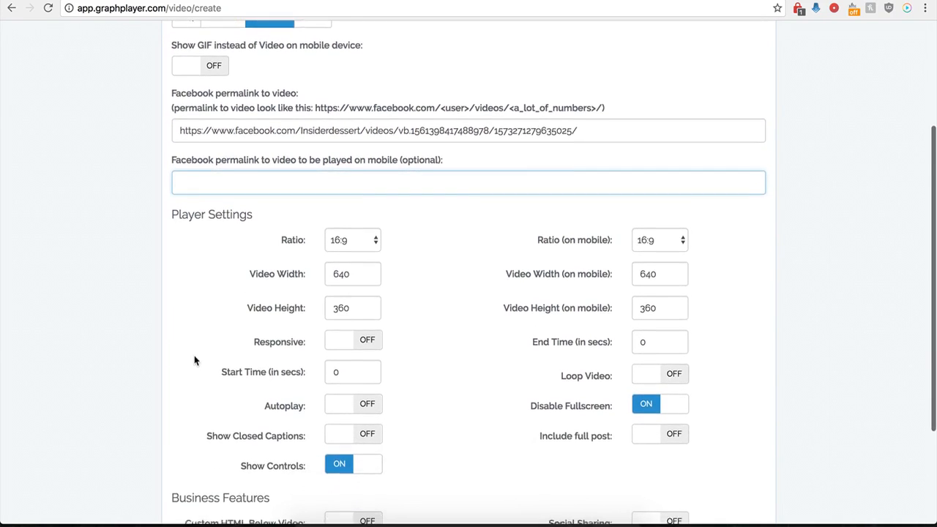
scroll(194, 356, "down", 2)
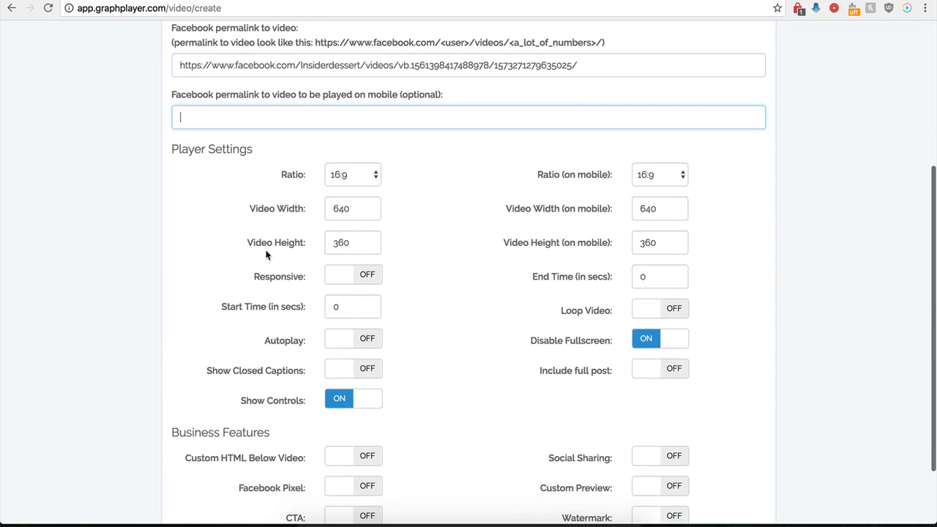
left_click(369, 177)
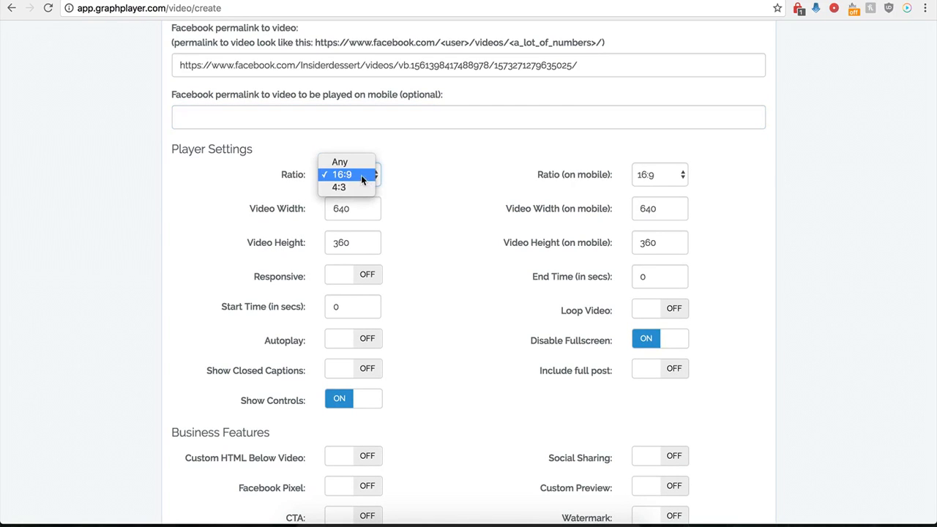
left_click(350, 177)
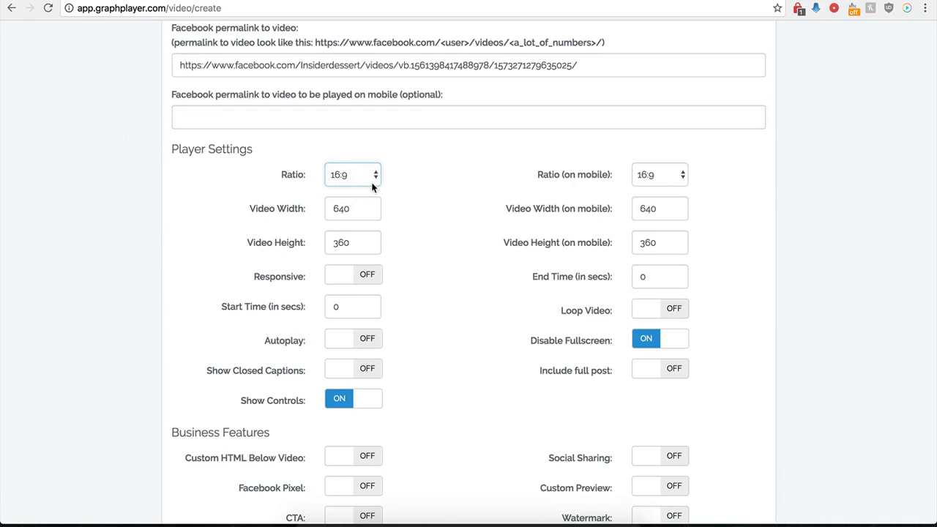
left_click(667, 178)
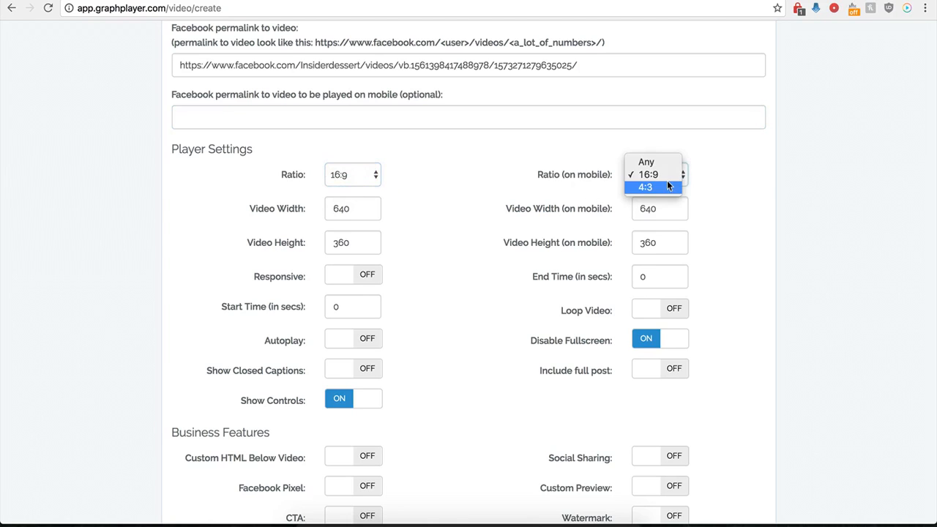
left_click(532, 172)
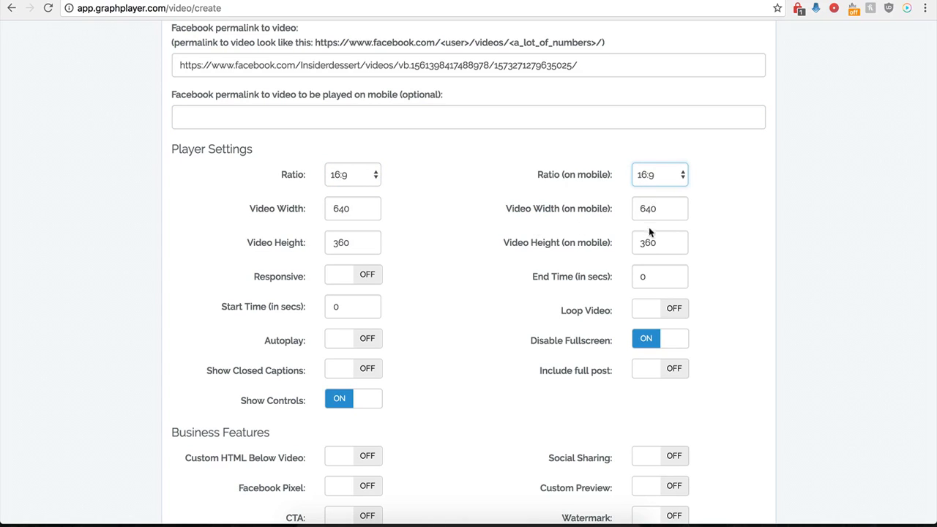
Switch the Responsive option on and back off to view its aspect and scale settings
left_click(364, 276)
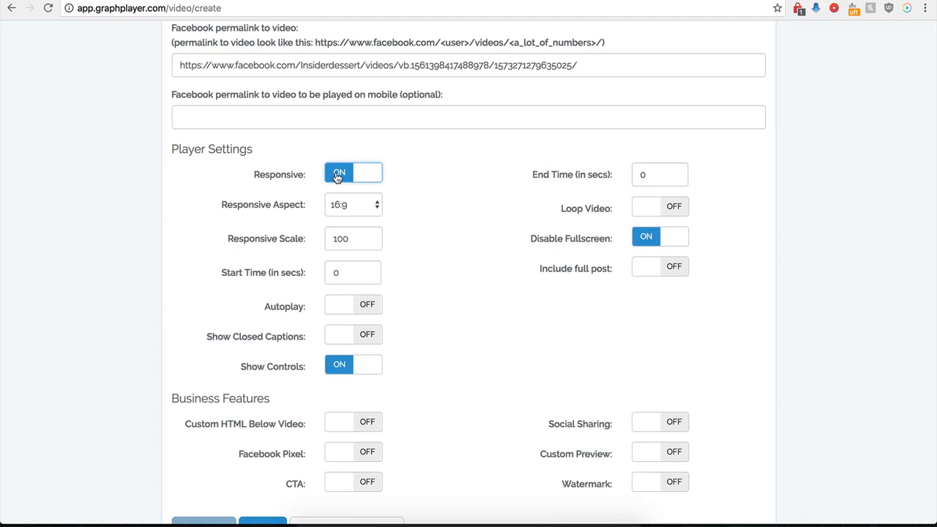
left_click(335, 172)
left_click(364, 274)
left_click(341, 184)
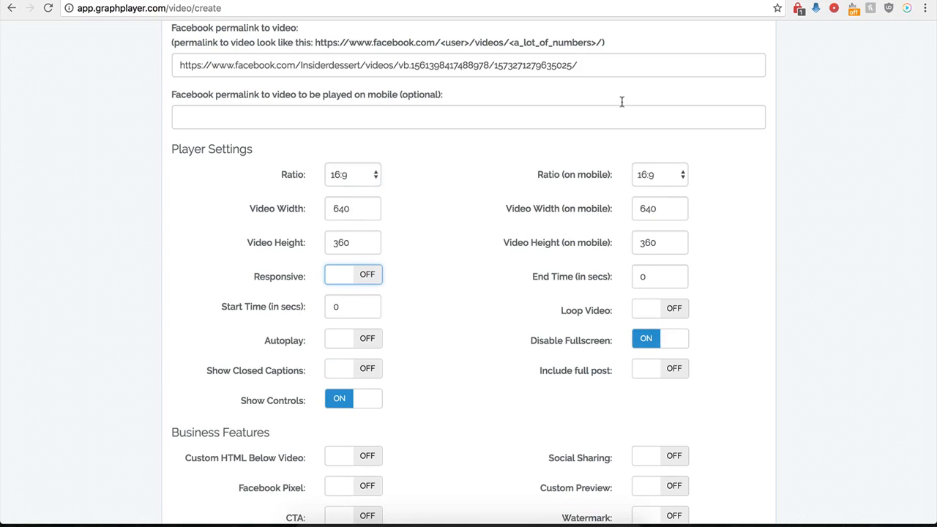
left_click(681, 0)
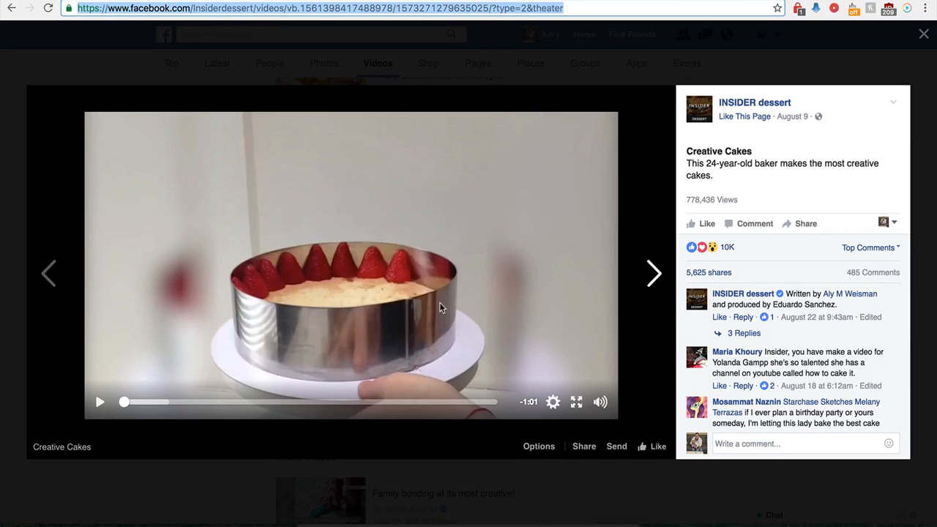
left_click(297, 0)
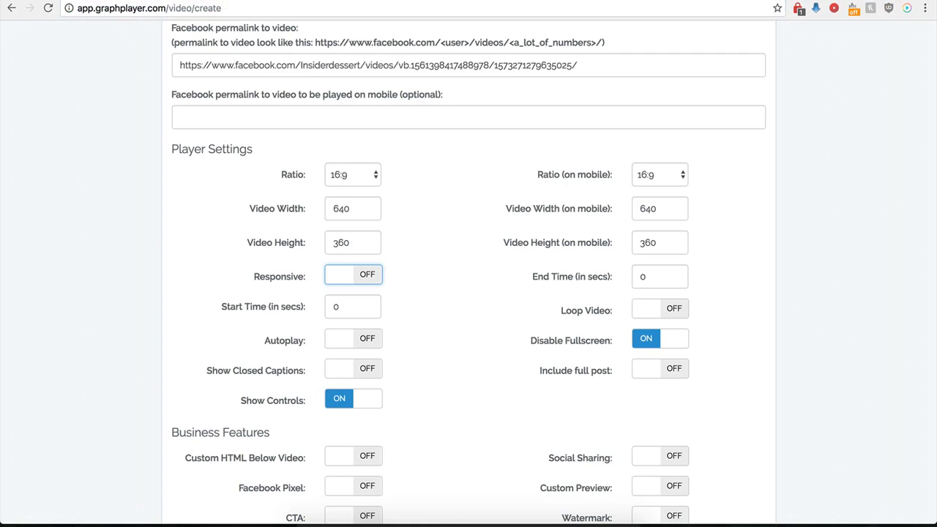
Set the video's start time to 1 second and its end time to 30 seconds
double_click(339, 306)
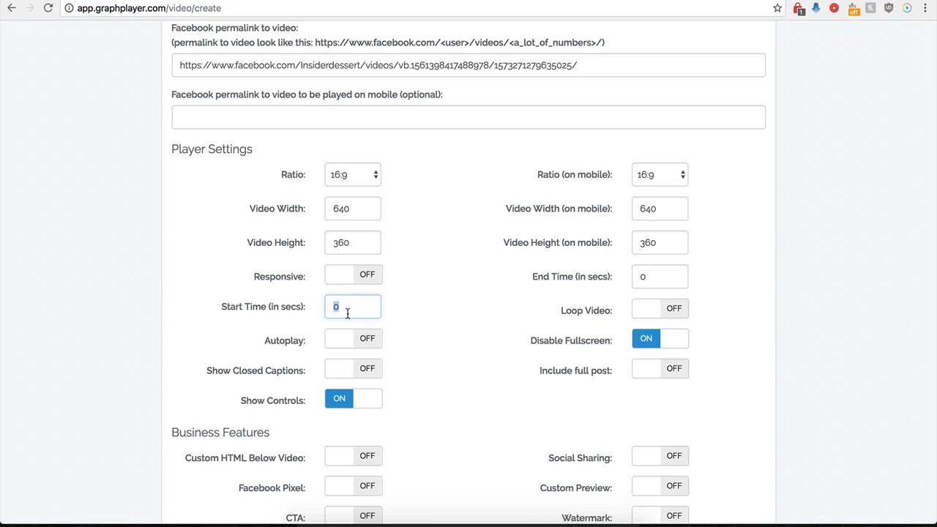
type("1")
left_click_drag(664, 277, 635, 276)
type("30")
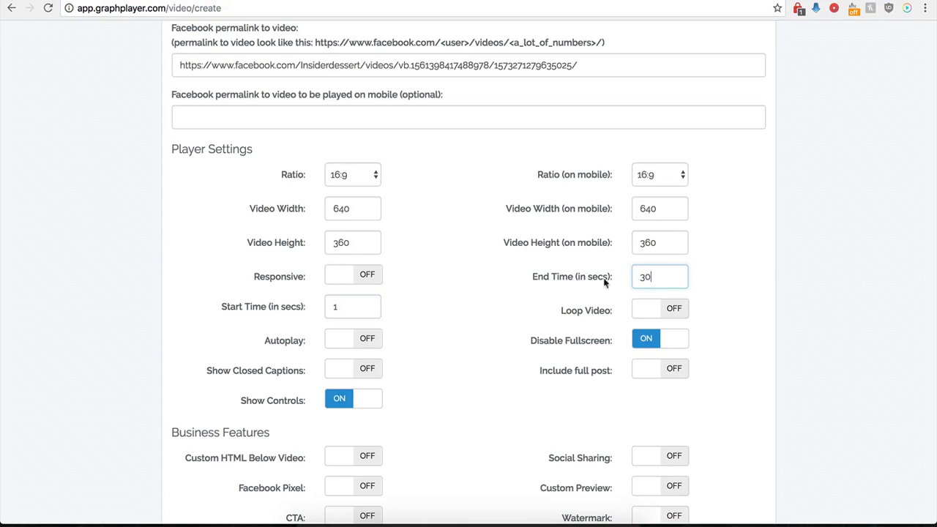
left_click(463, 301)
scroll(483, 317, "up", 1)
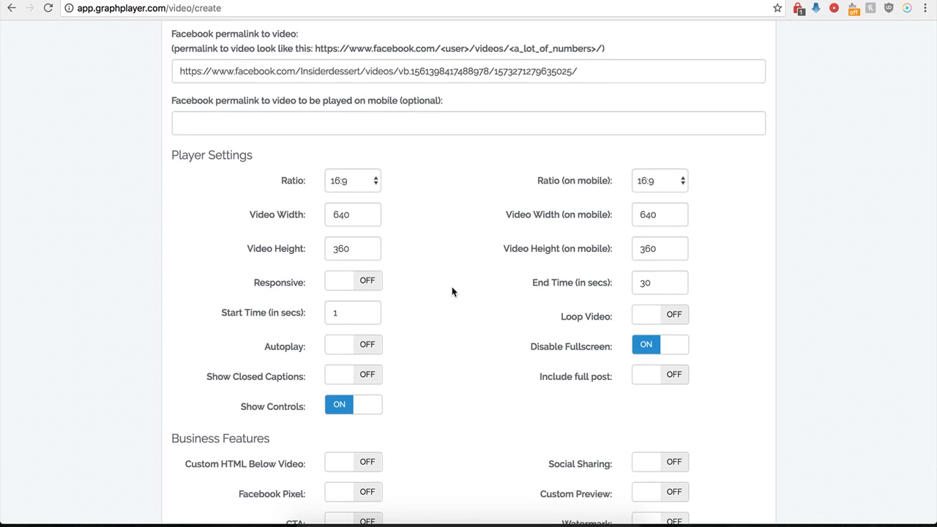
Switch the option to include the full post on and back off
left_click(667, 382)
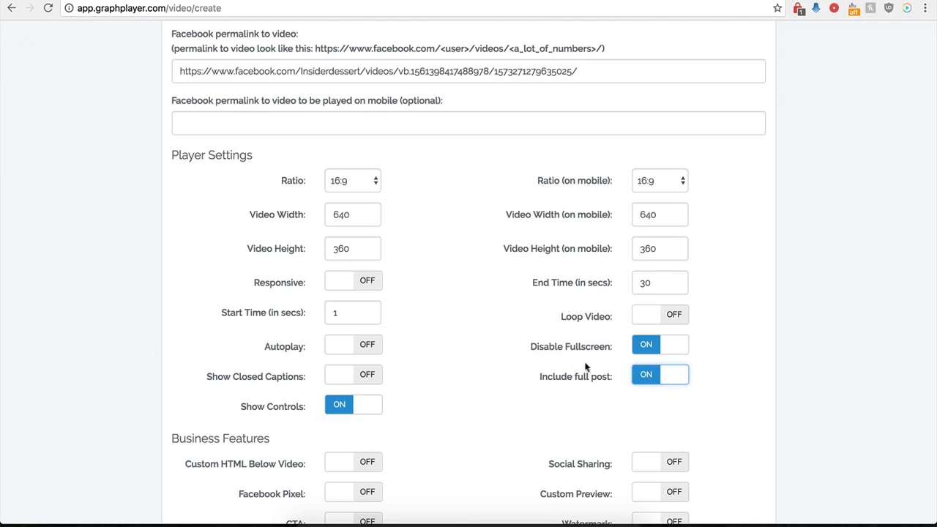
left_click(643, 379)
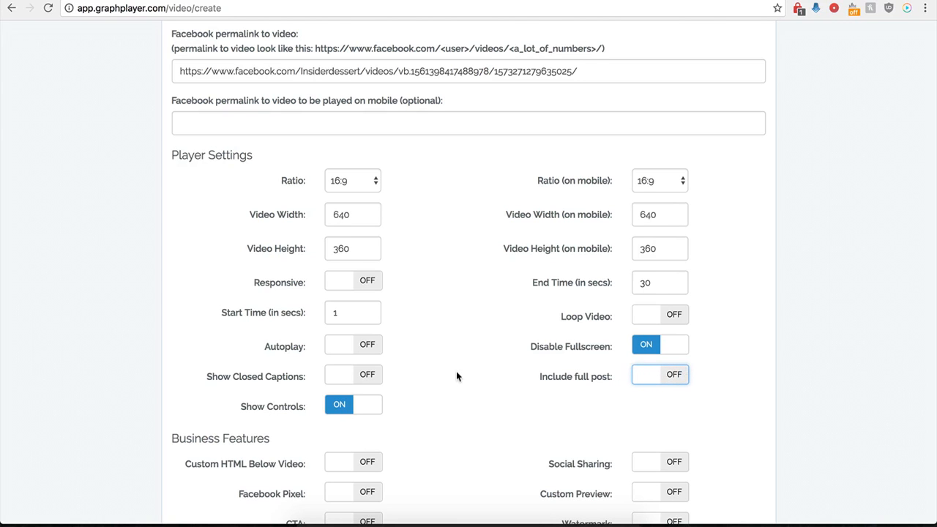
Save the player and select its whole secure embed code for copying
scroll(456, 371, "down", 3)
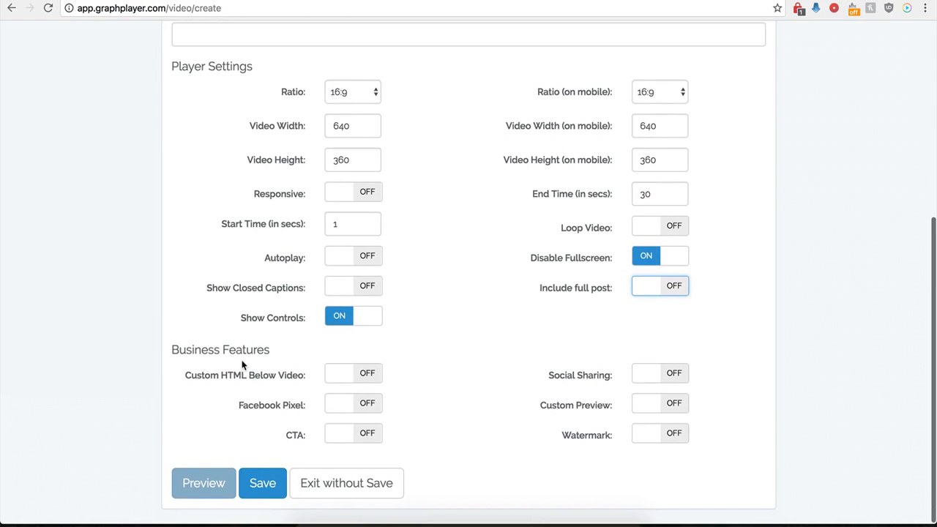
left_click(260, 485)
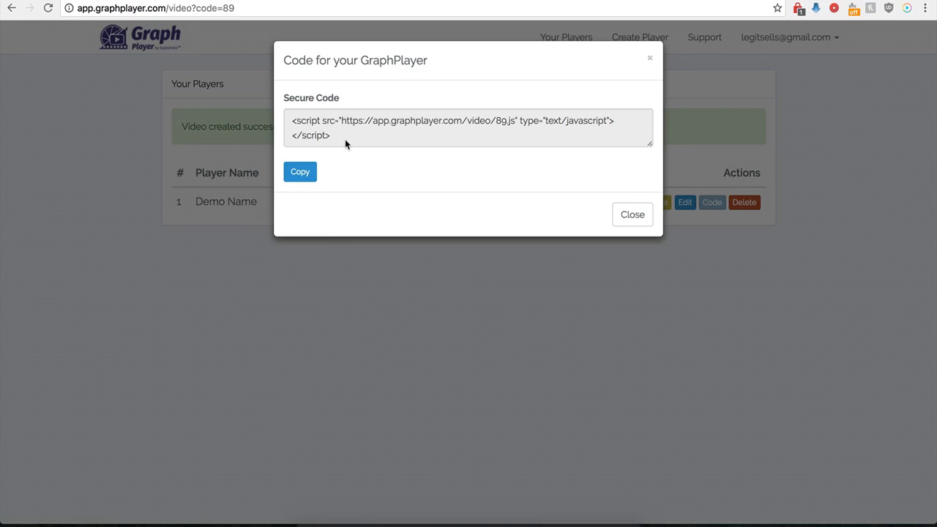
left_click_drag(344, 137, 288, 123)
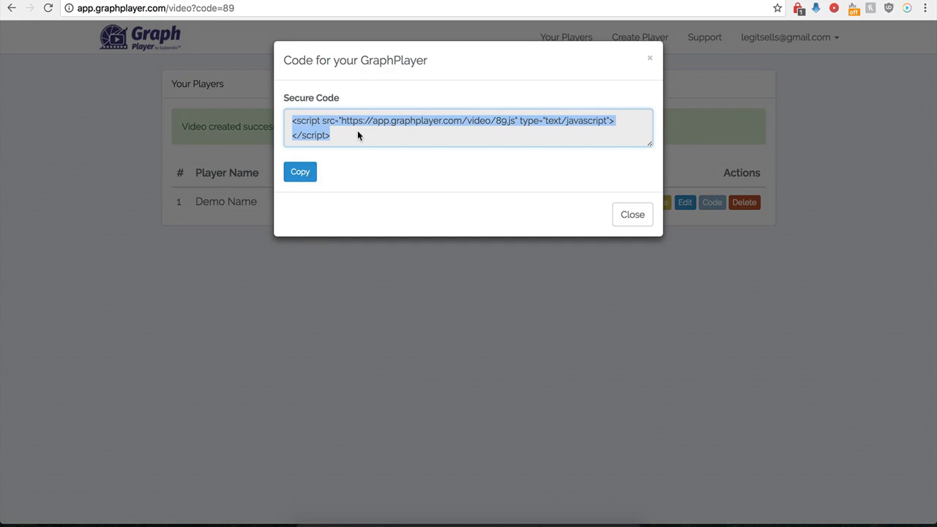
Switch to WordPress, paste the player's script code into the body of the "Hello world!" post, and update the post
left_click(388, 0)
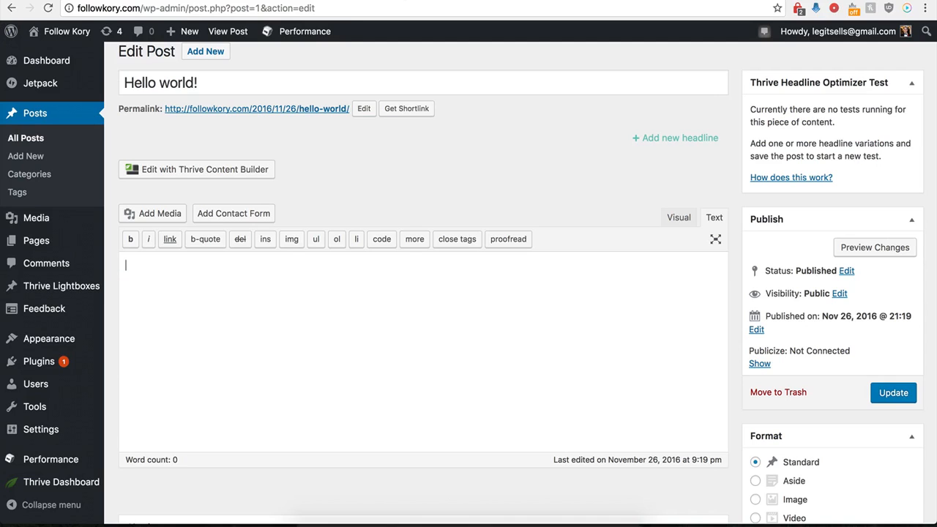
left_click(238, 316)
type("<script src=\"https://app.graphplayer.com/video/89.js\" type=\"text/javascript\"></script>")
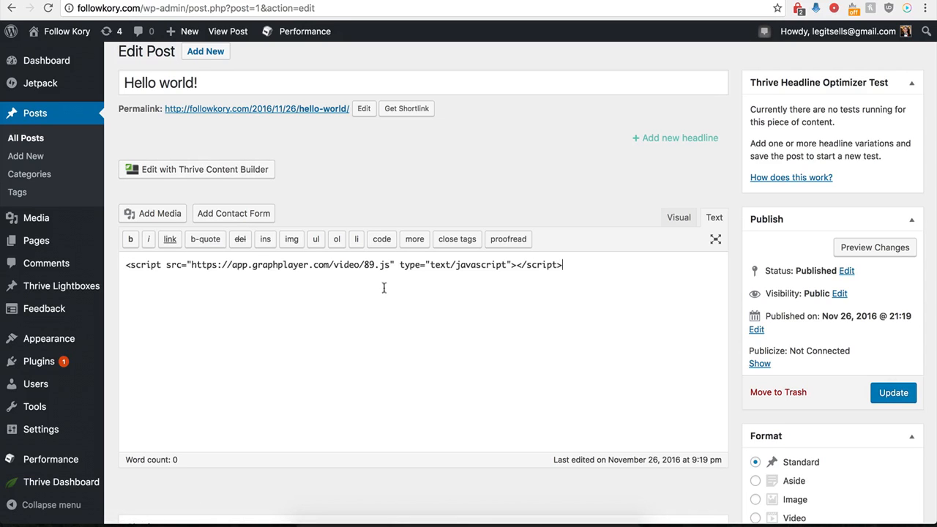
left_click(895, 396)
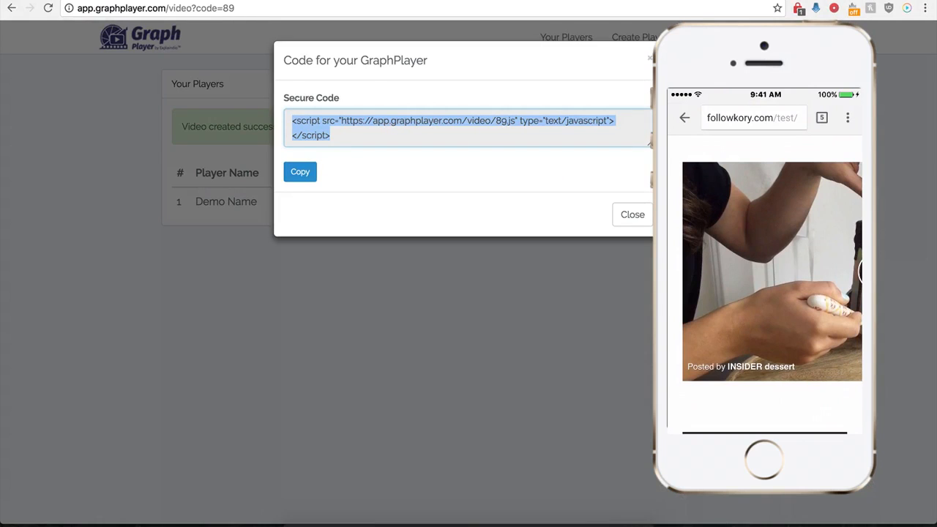
Close the GraphPlayer embed code dialog to return to the list of players
left_click(623, 222)
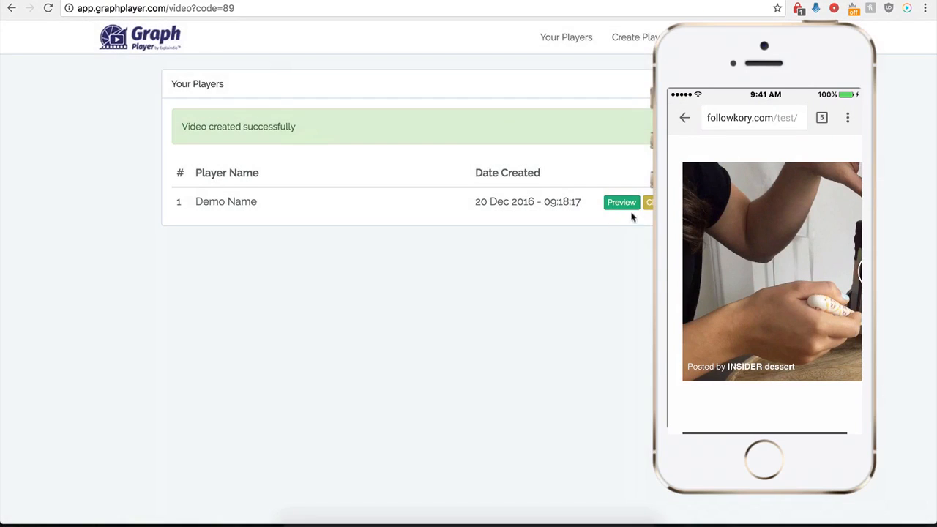
Open the Demo Name player's settings and turn on showing a GIF instead of the video on mobile devices
left_click(648, 202)
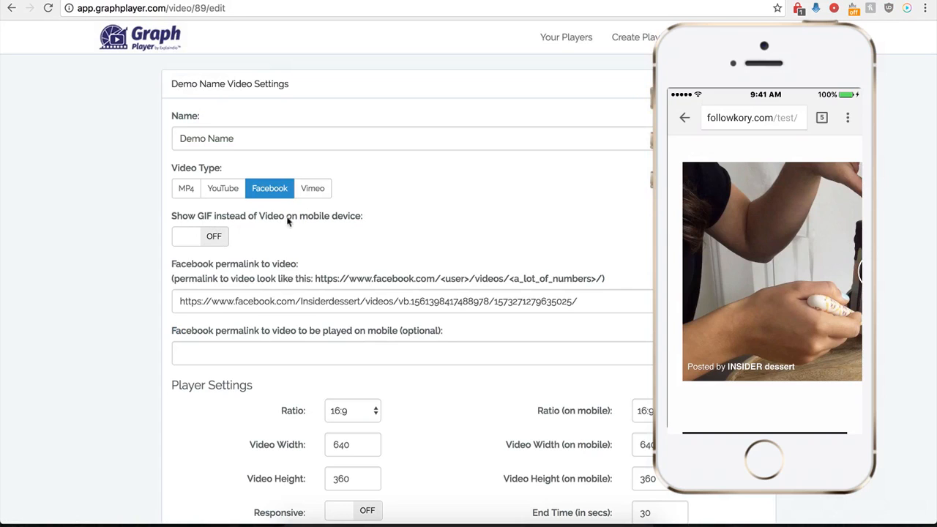
left_click(216, 237)
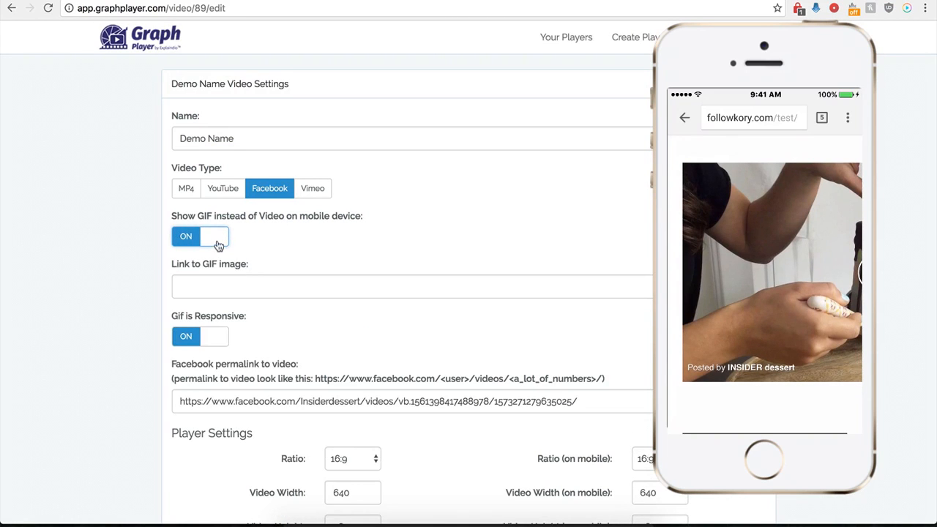
left_click(219, 285)
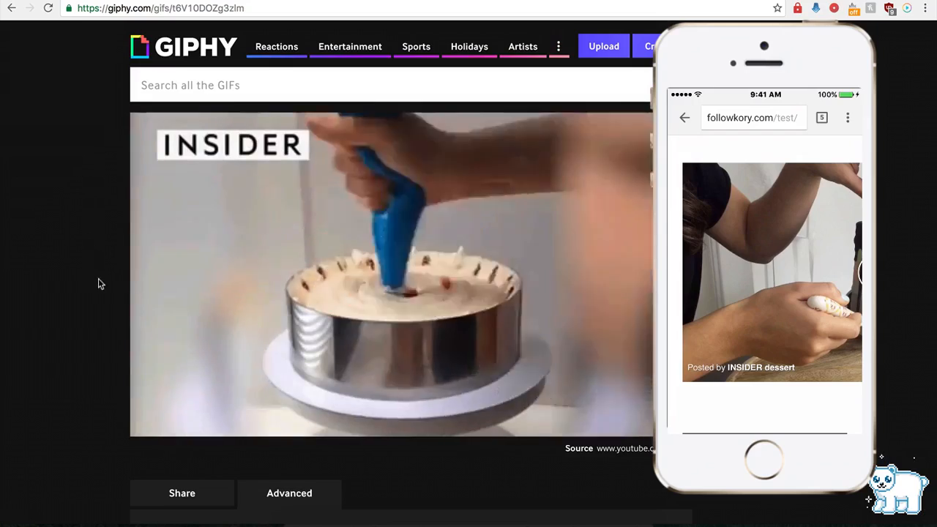
scroll(96, 293, "down", 2)
scroll(96, 299, "down", 1)
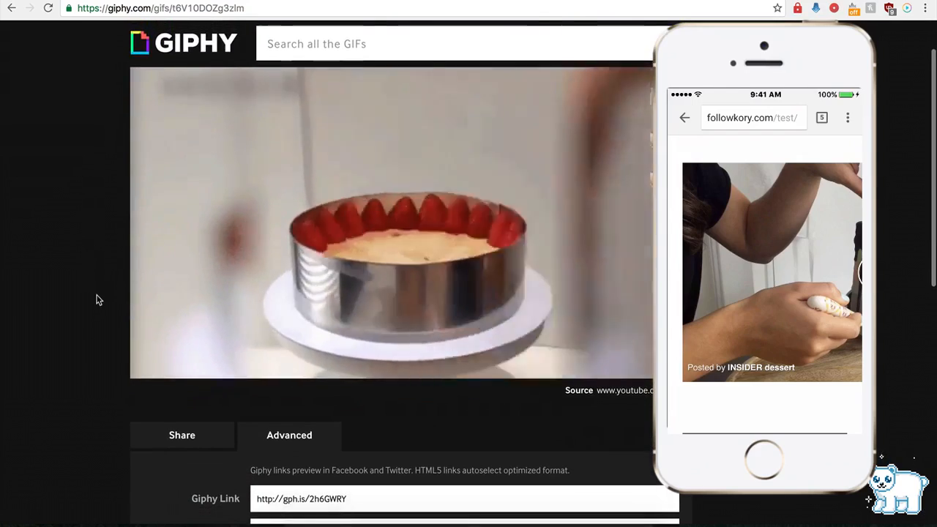
scroll(216, 302, "down", 5)
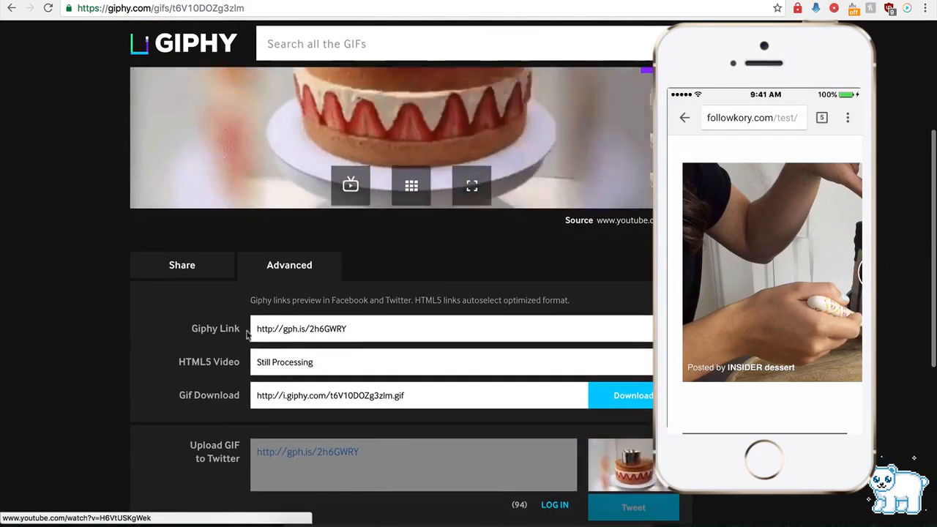
left_click(290, 331)
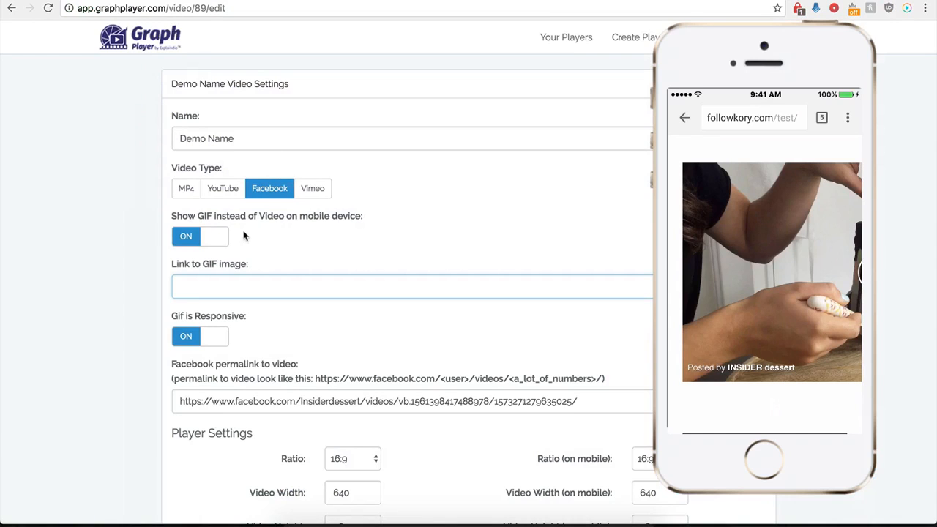
type("http://gph.is/2h6GWRY")
scroll(142, 364, "down", 5)
scroll(140, 364, "down", 5)
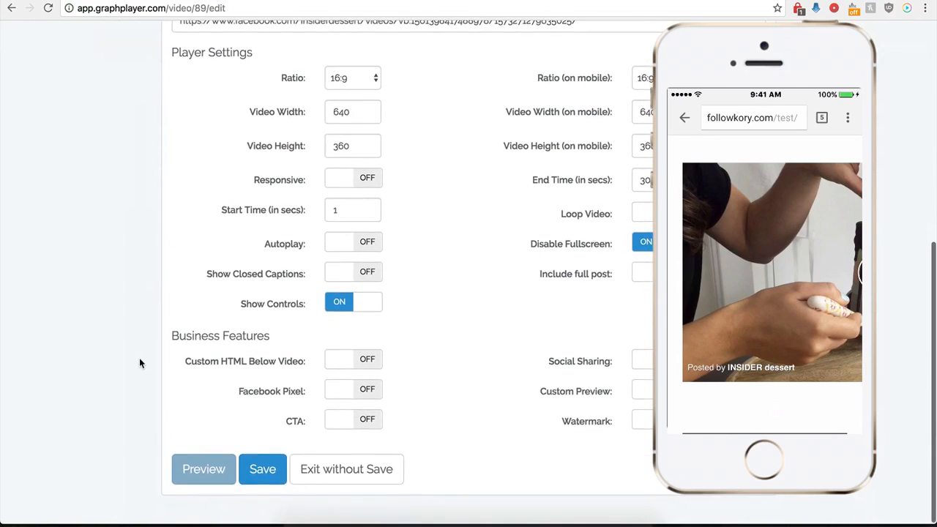
left_click(263, 483)
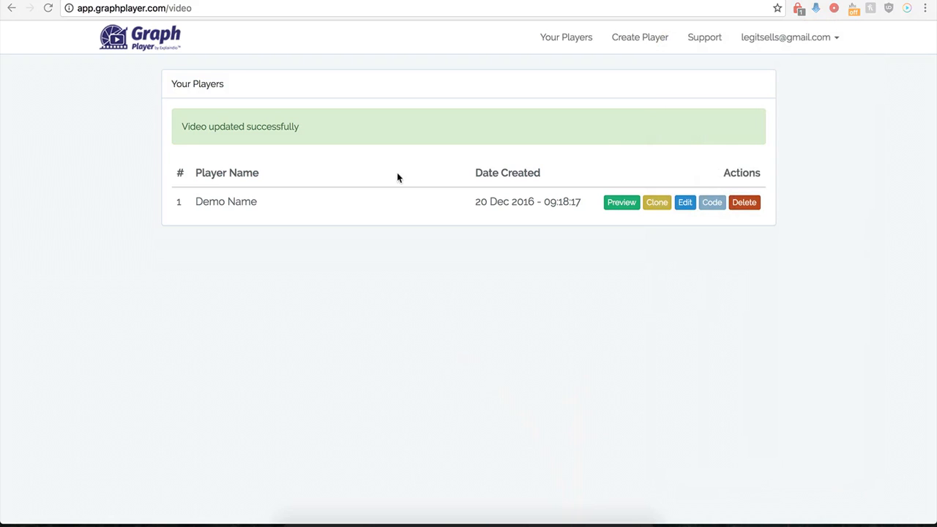
Reopen the Demo Name player's settings, turn on Include full post, and save the player
left_click(682, 205)
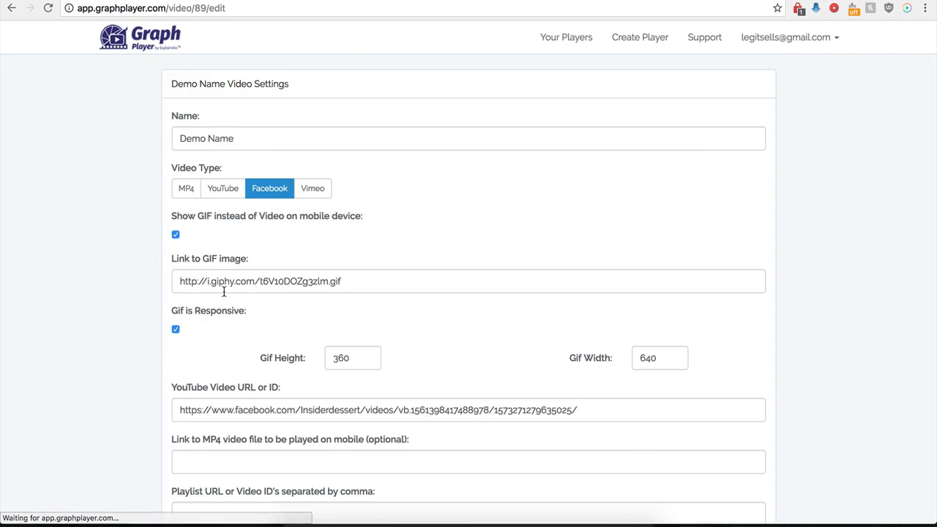
scroll(156, 355, "down", 1)
scroll(156, 354, "down", 5)
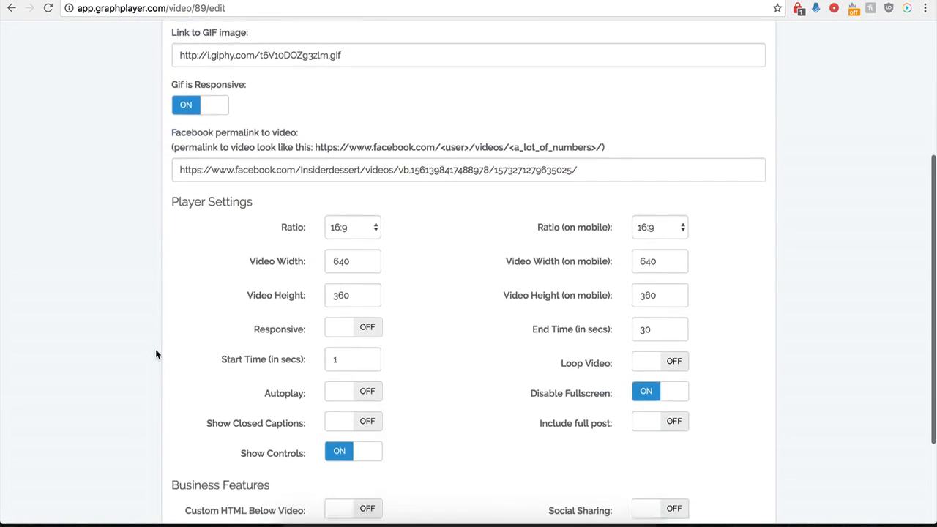
scroll(156, 354, "down", 1)
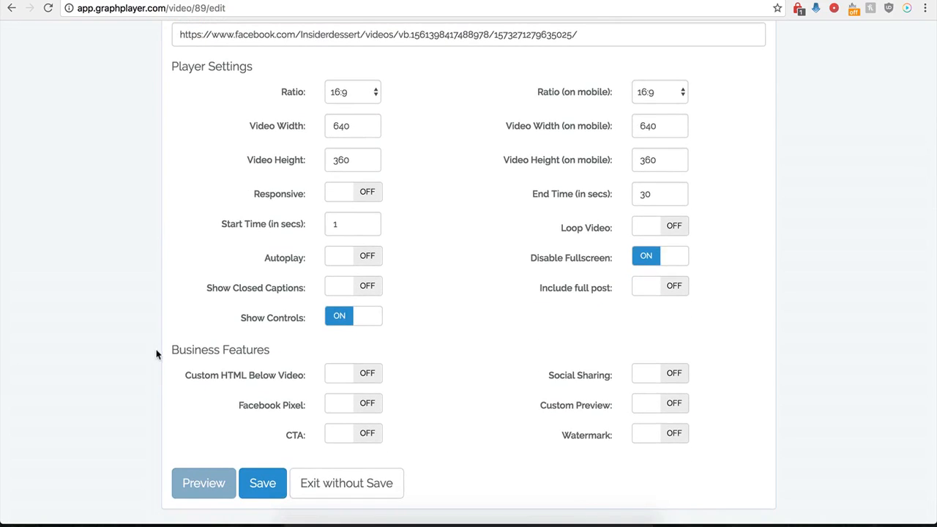
left_click(673, 292)
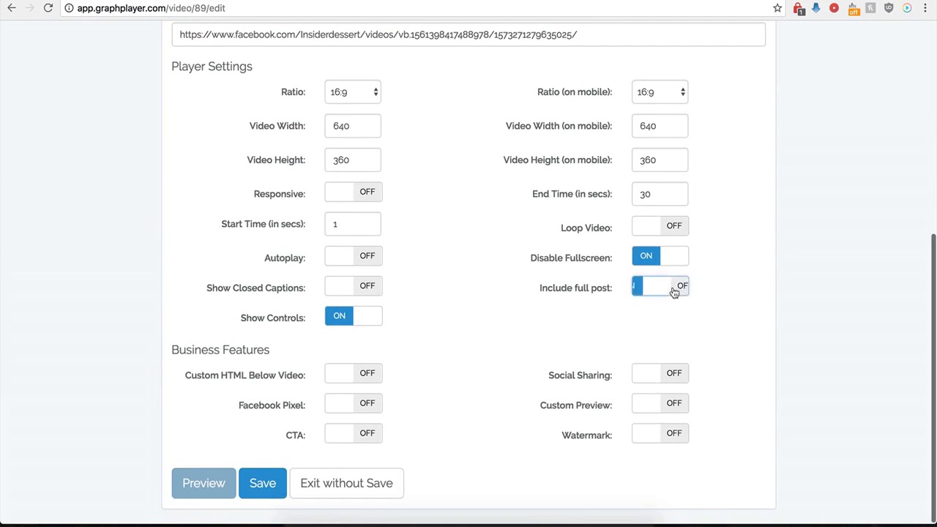
left_click(257, 485)
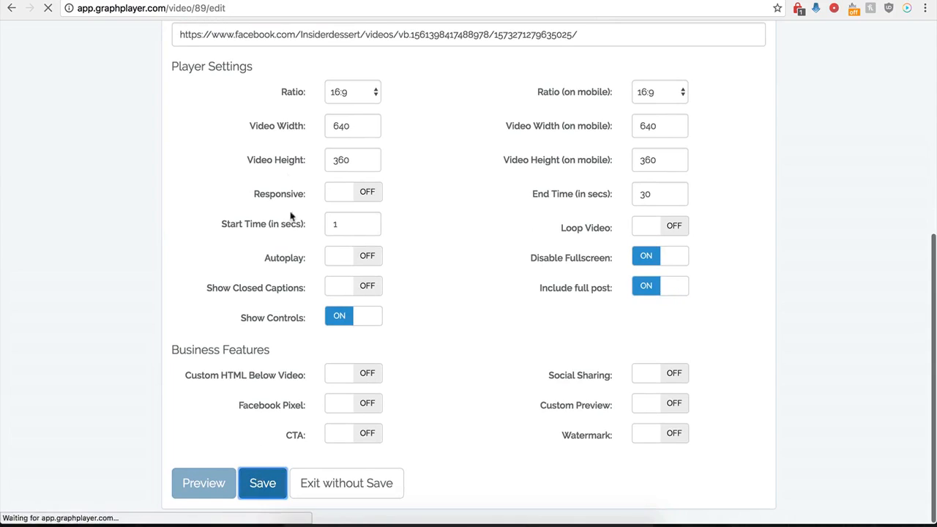
Reload the Test page to check the full post, view its comments on Facebook, and return to the GraphPlayer player list
left_click(405, 0)
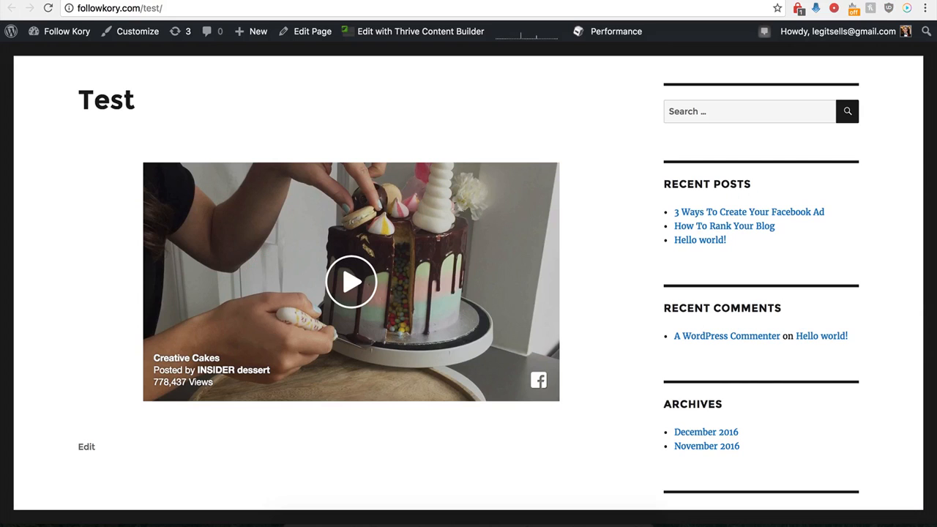
left_click(48, 8)
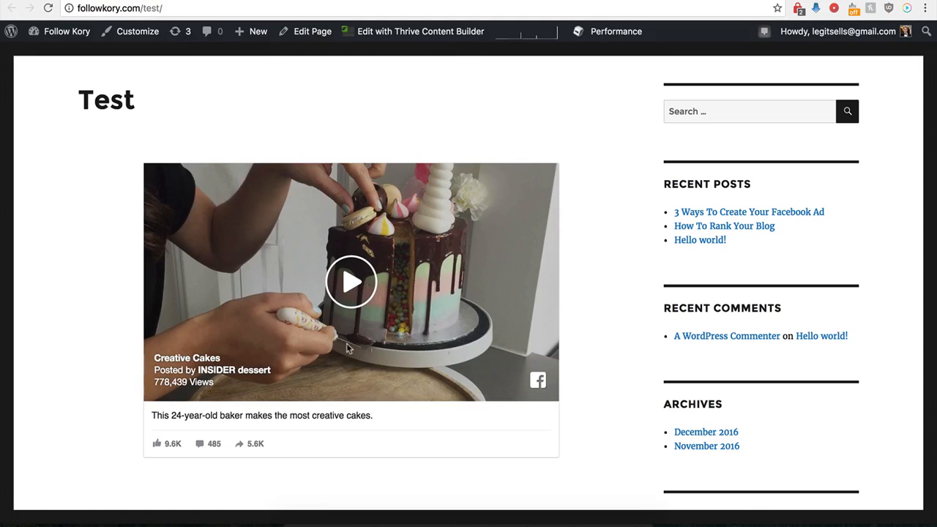
scroll(125, 433, "down", 1)
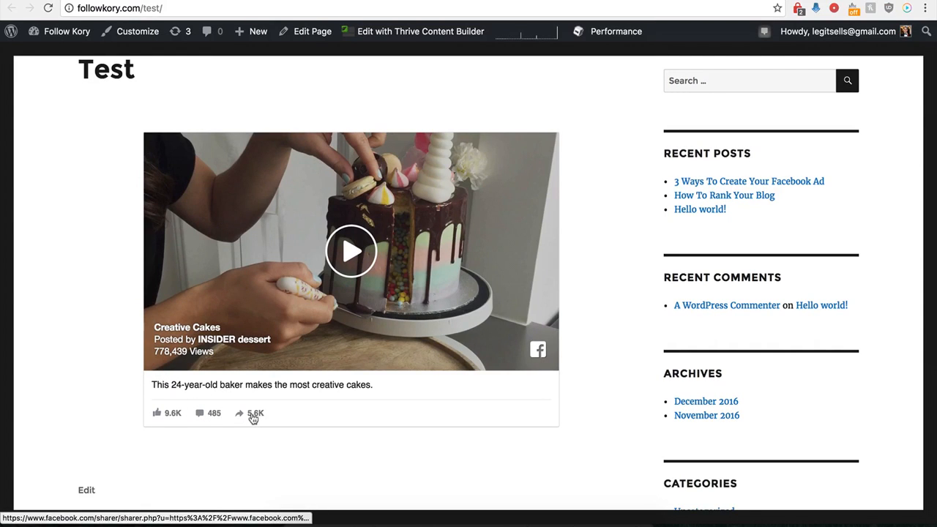
left_click(203, 415)
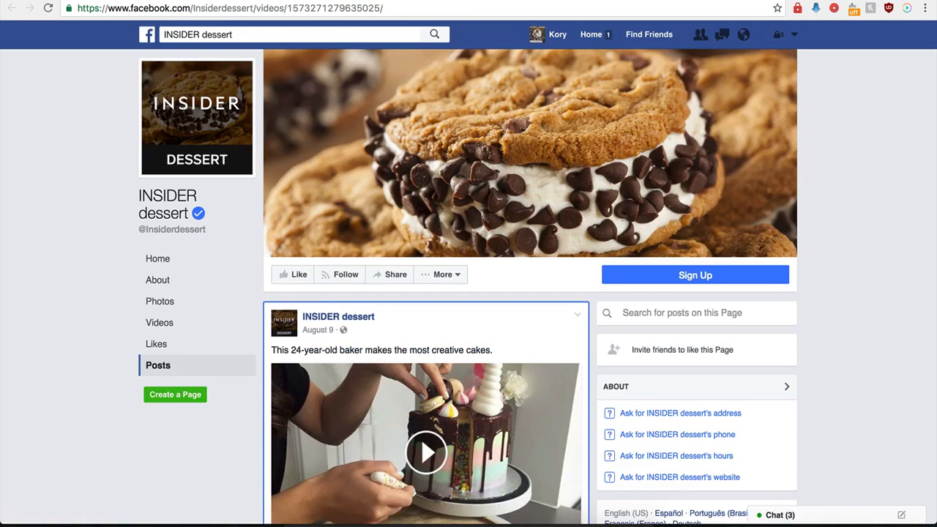
key("super+w")
key("super+w")
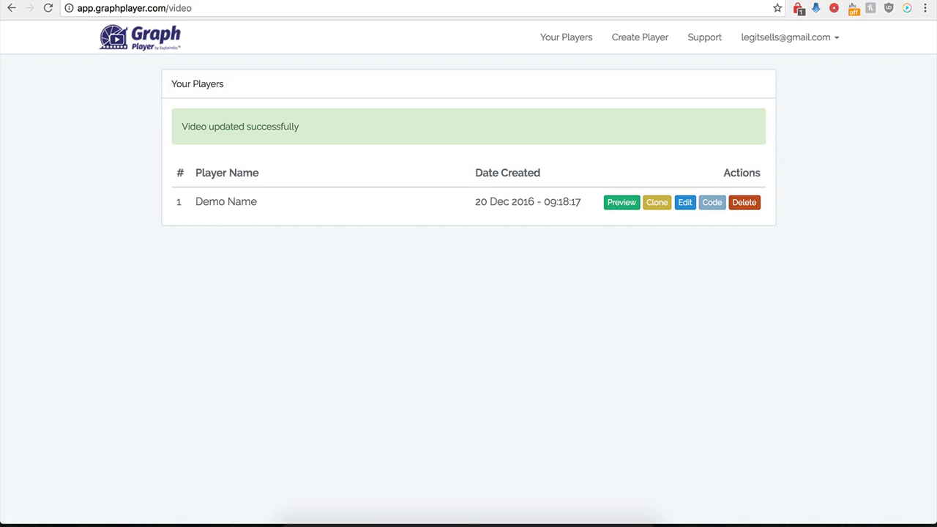
Open the Demo Name player's settings and turn on Custom HTML Below Video
left_click(685, 208)
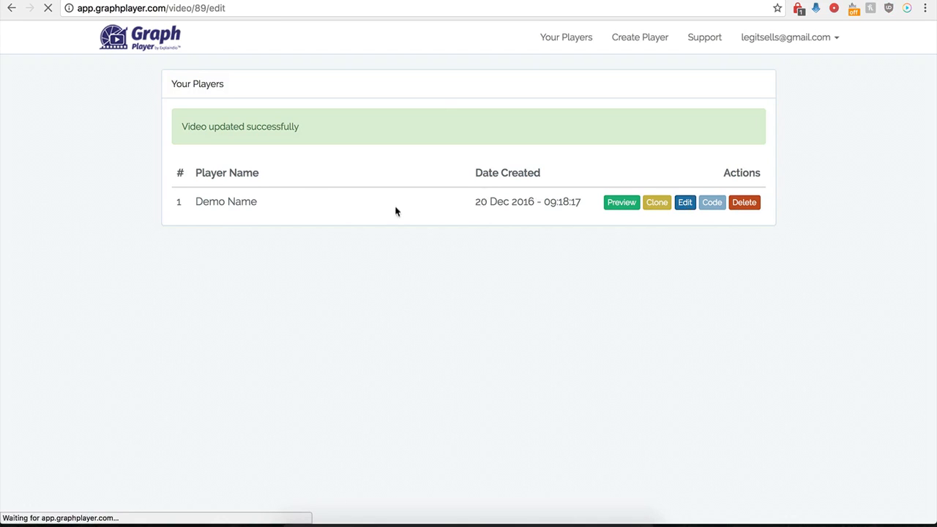
scroll(479, 407, "down", 5)
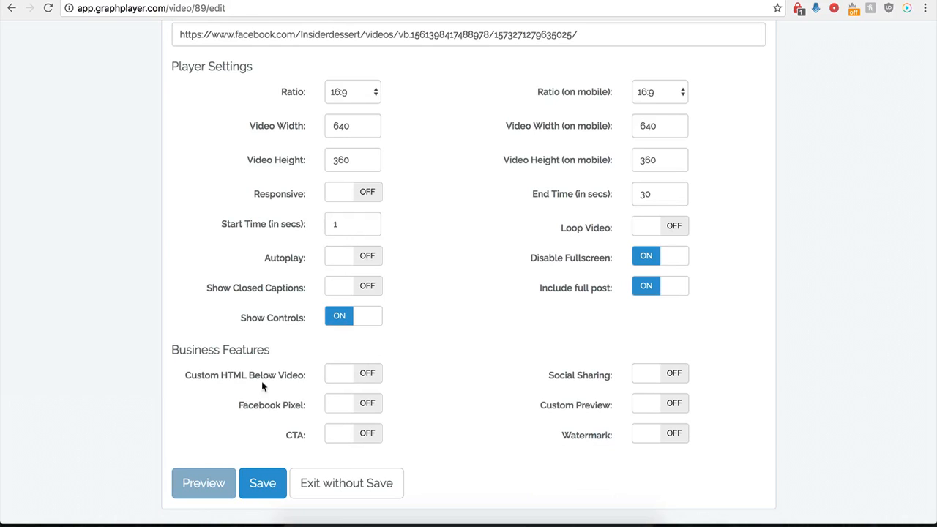
left_click(368, 373)
scroll(399, 406, "down", 3)
left_click(344, 289)
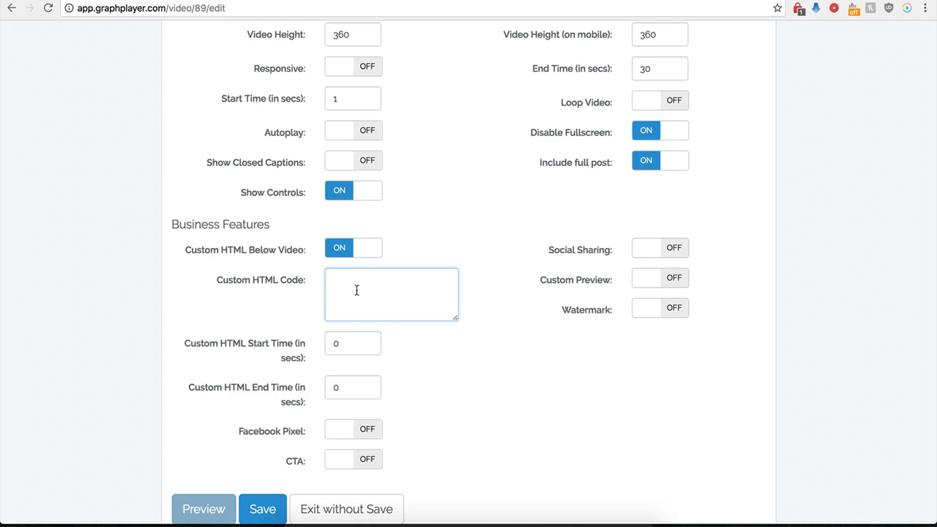
left_click(347, 348)
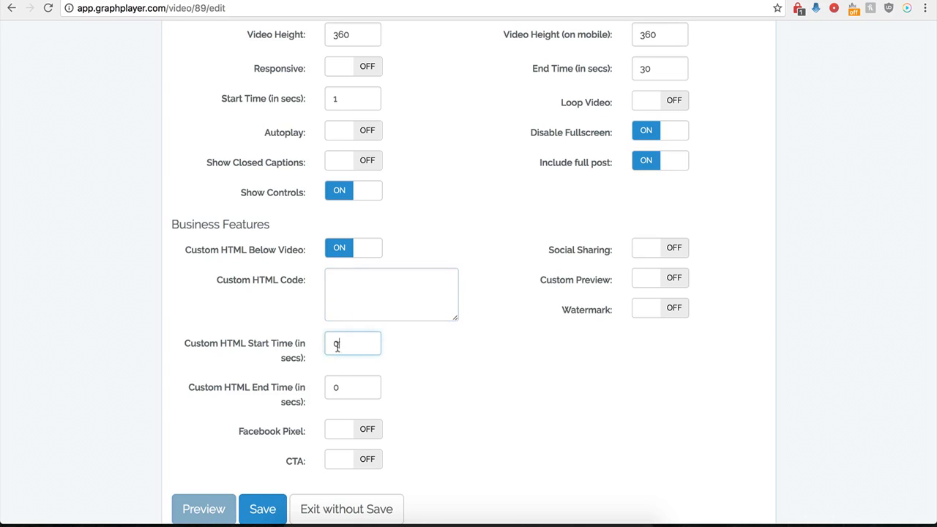
double_click(337, 344)
left_click(353, 386)
left_click(345, 350)
left_click(363, 290)
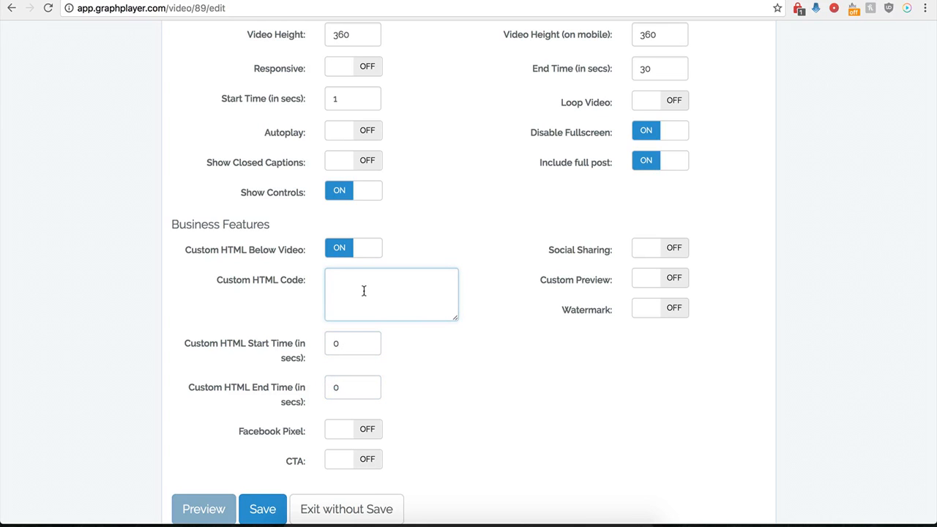
scroll(363, 291, "up", 3)
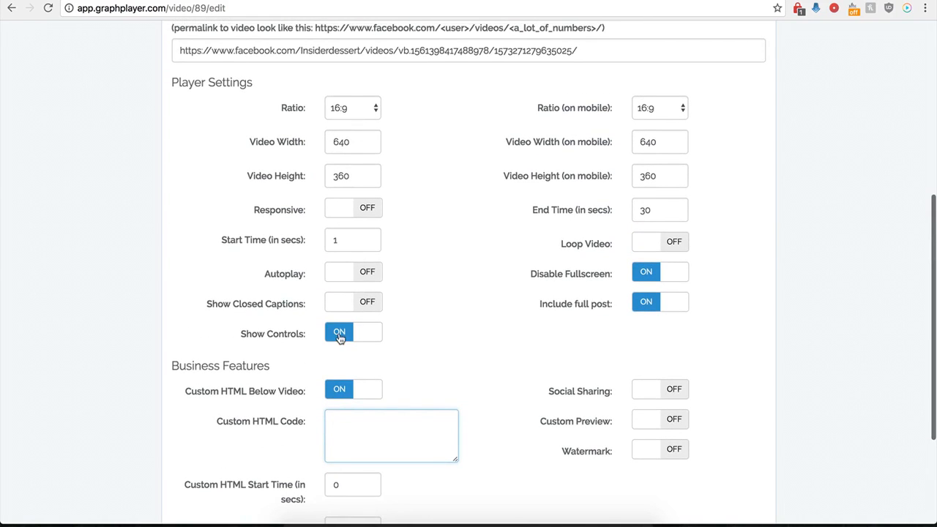
scroll(339, 333, "down", 2)
scroll(356, 344, "down", 1)
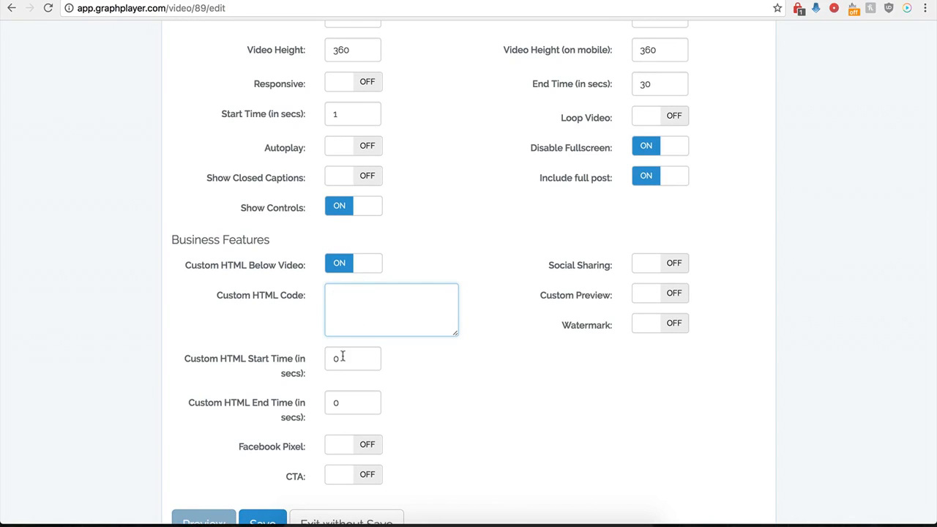
Set the custom HTML start time to 120 seconds
left_click_drag(358, 358, 327, 359)
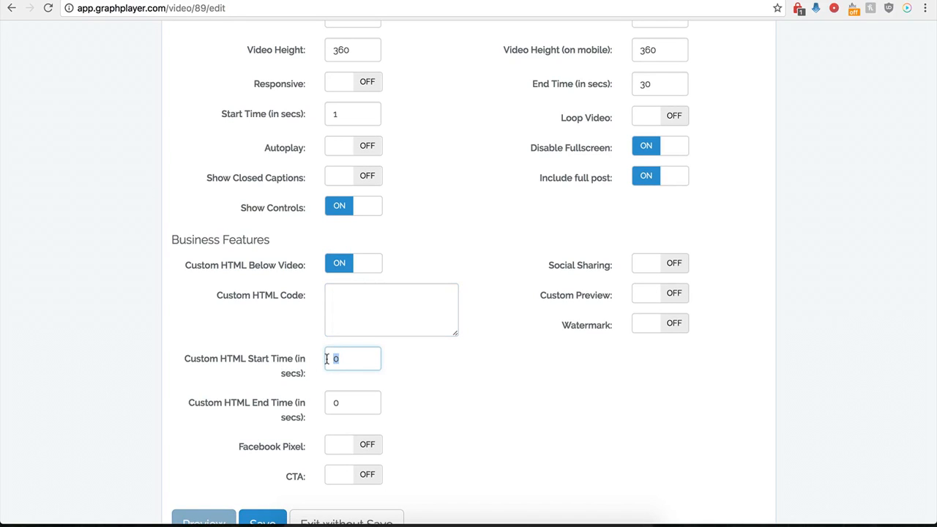
type("12")
left_click(349, 300)
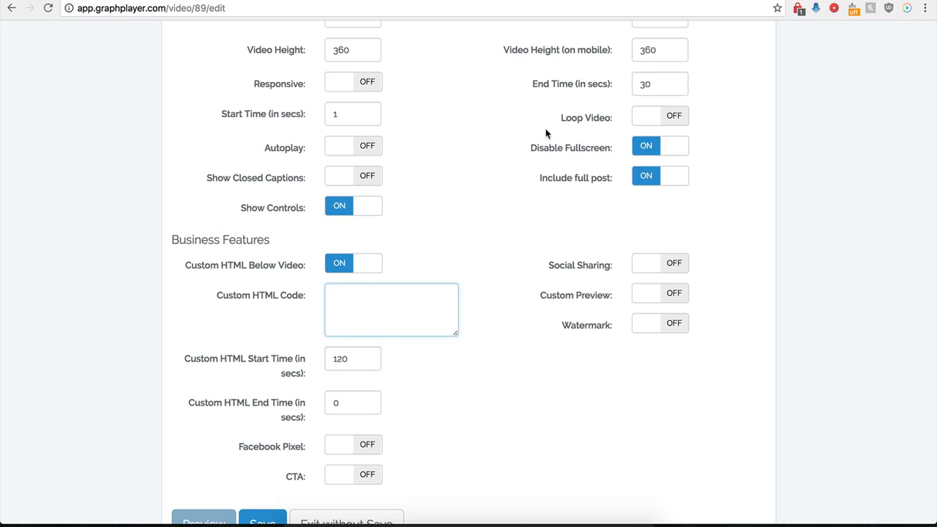
scroll(415, 303, "down", 1)
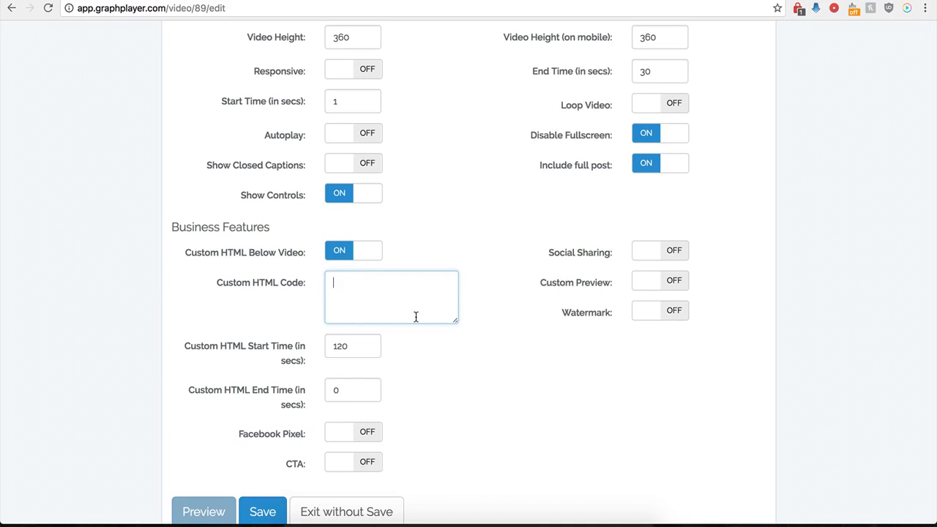
type("<center><img src=\"http://kompozer-tutorial.com/BootGifts/Buttons/Buy%20Now%20Buttons/buy-now-button-16.png\"></center>")
left_click_drag(455, 321, 488, 366)
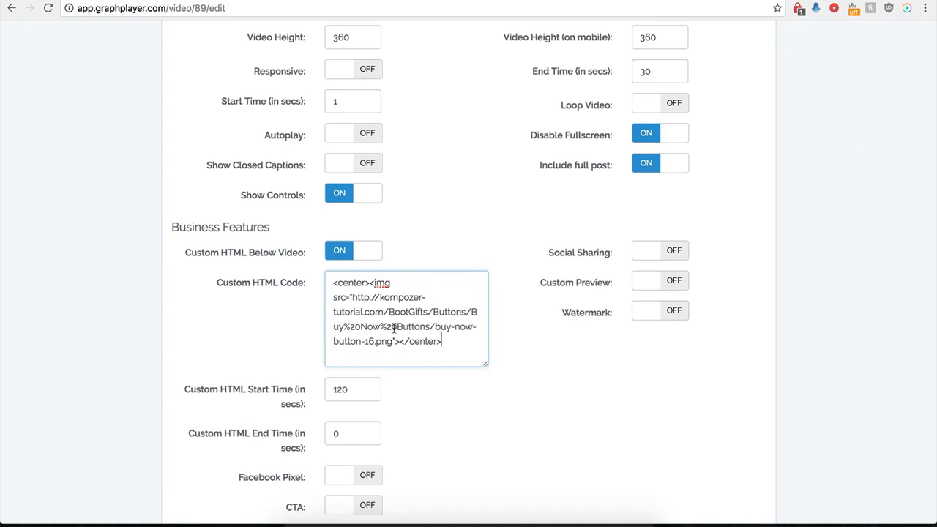
left_click(356, 372)
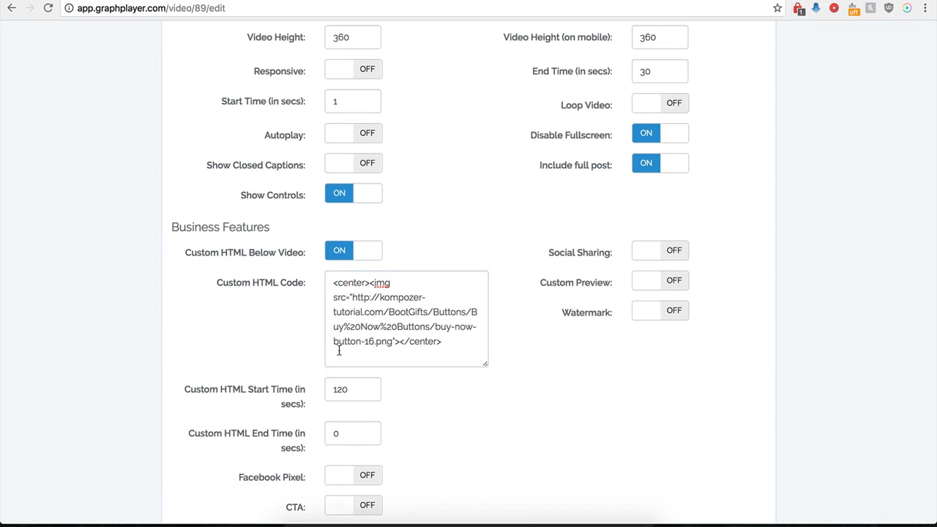
Set the custom HTML start time to 0 seconds and save the player
left_click(335, 390)
double_click(336, 390)
type("0")
left_click(437, 435)
left_click(265, 484)
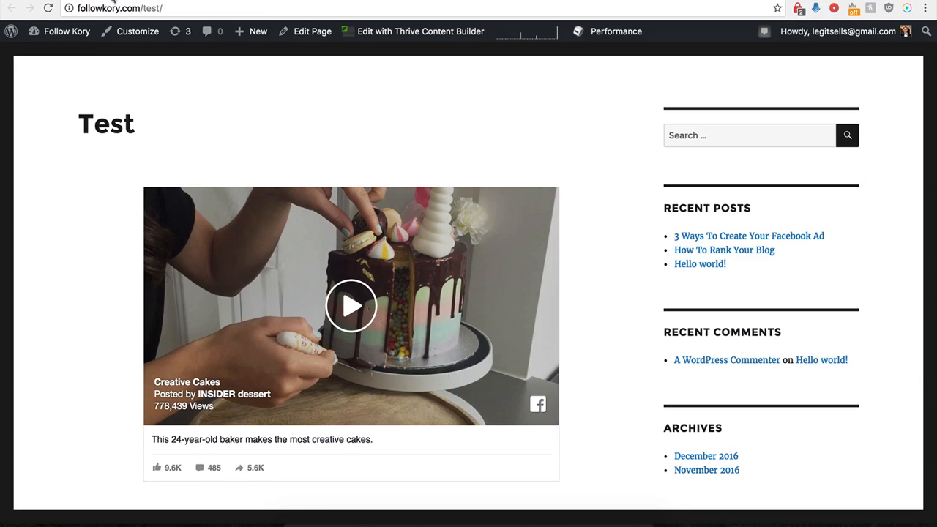
Reload the Test page and examine the custom HTML below the embedded video
left_click(48, 9)
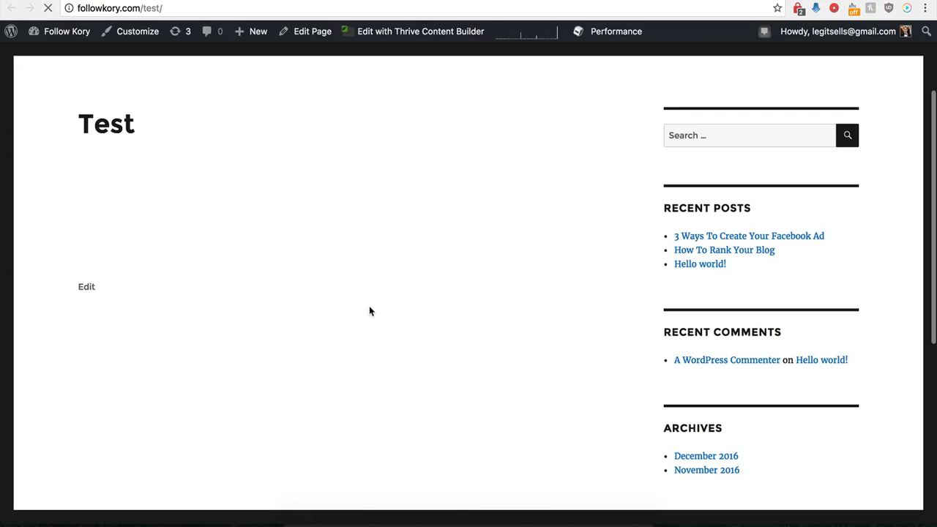
scroll(334, 330, "down", 2)
scroll(335, 330, "down", 4)
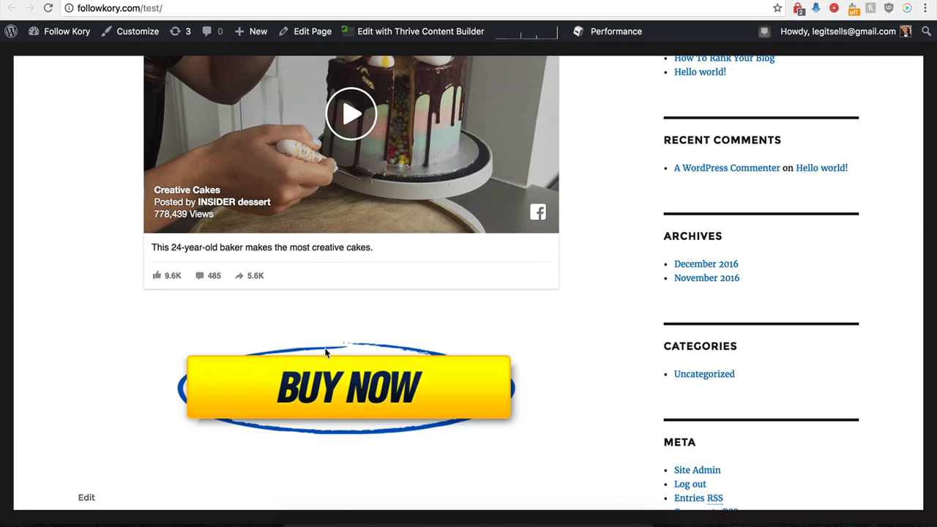
scroll(329, 351, "up", 2)
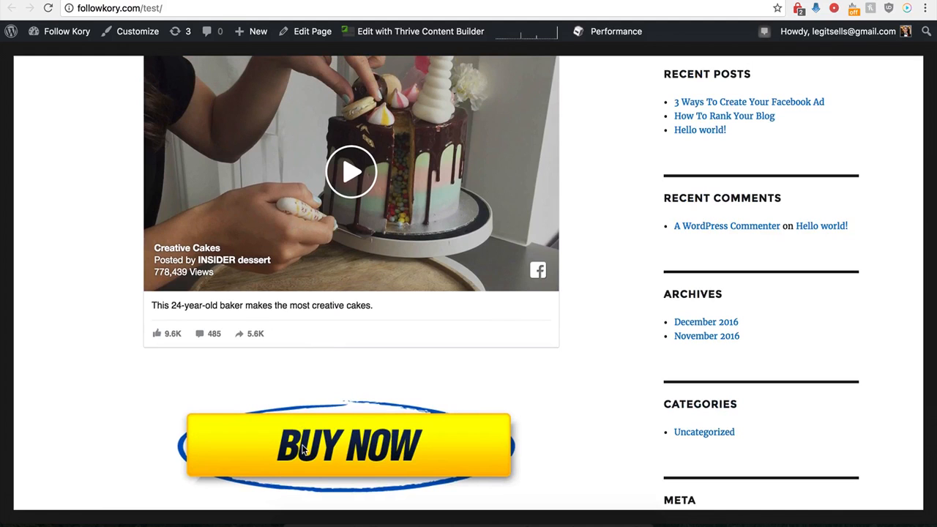
scroll(319, 412, "up", 2)
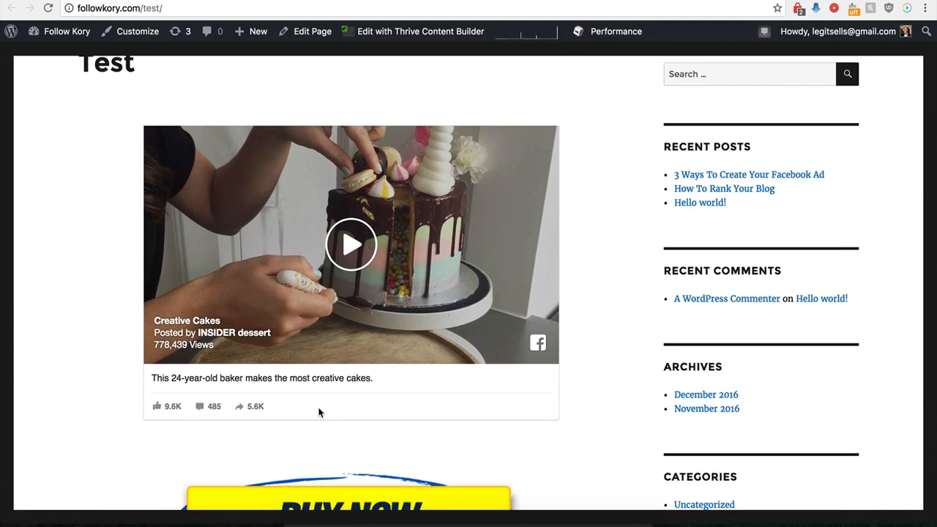
Edit the Demo Name player and turn off Custom HTML Below Video
scroll(320, 412, "down", 1)
scroll(320, 412, "up", 3)
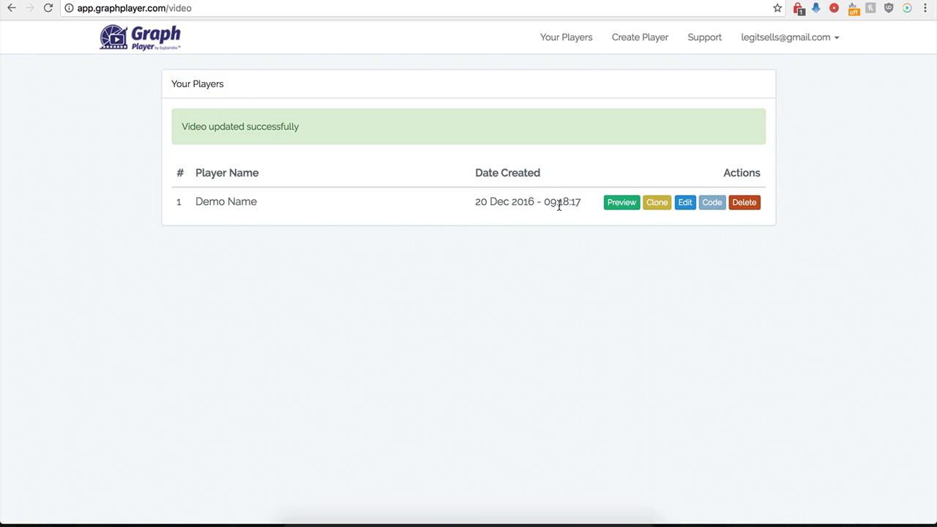
left_click(683, 204)
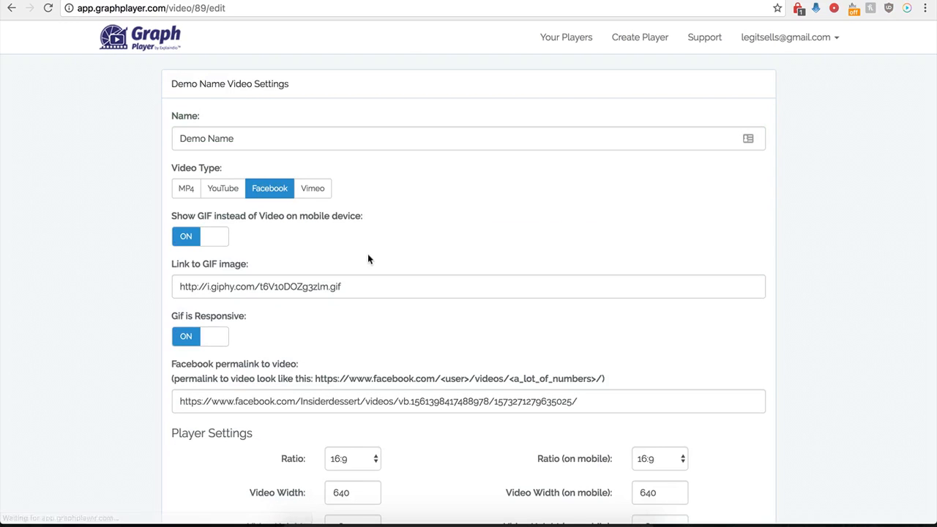
scroll(166, 393, "down", 6)
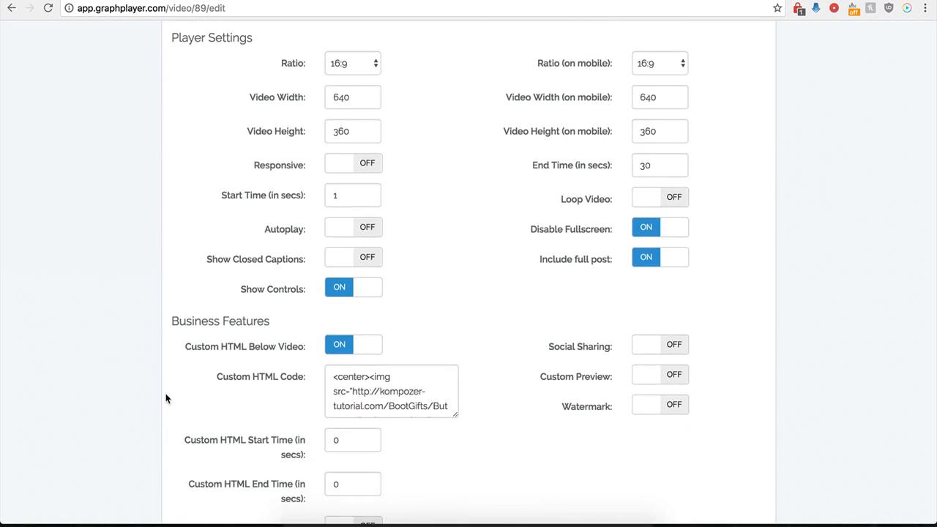
scroll(167, 387, "down", 1)
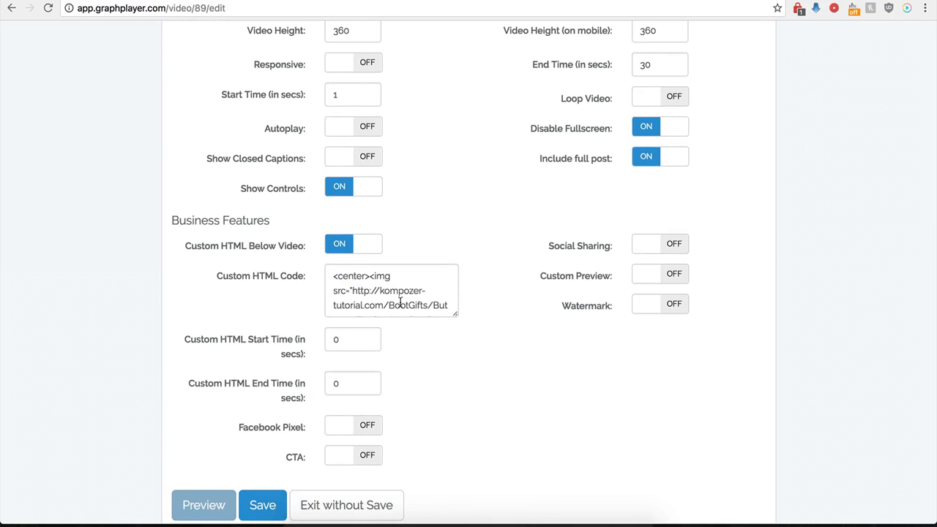
left_click(338, 244)
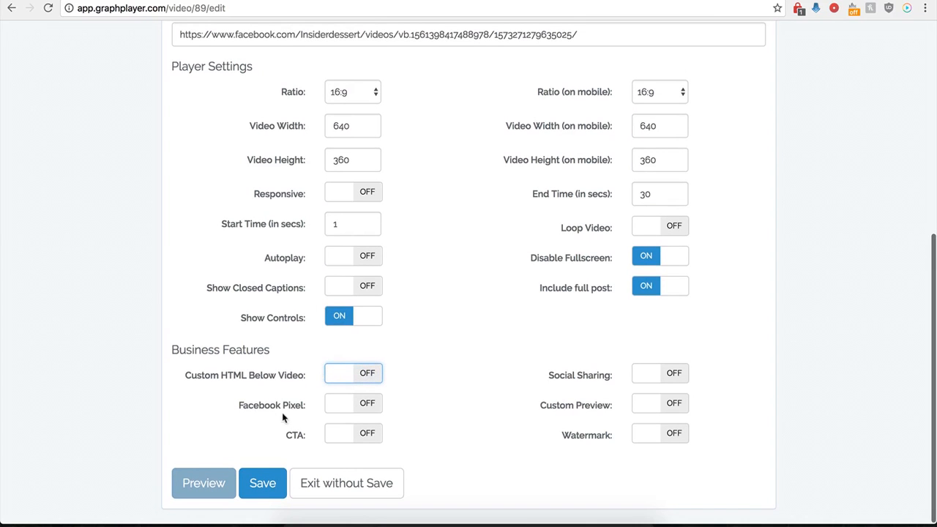
Turn on the Facebook Pixel option to view its code and timing fields, and turn it off again
left_click(368, 409)
scroll(315, 424, "down", 2)
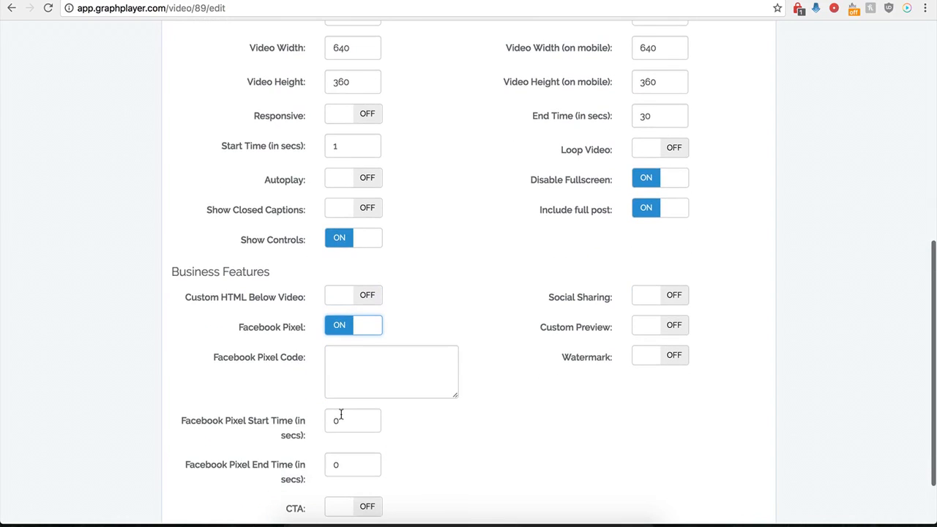
scroll(349, 381, "down", 1)
left_click(366, 339)
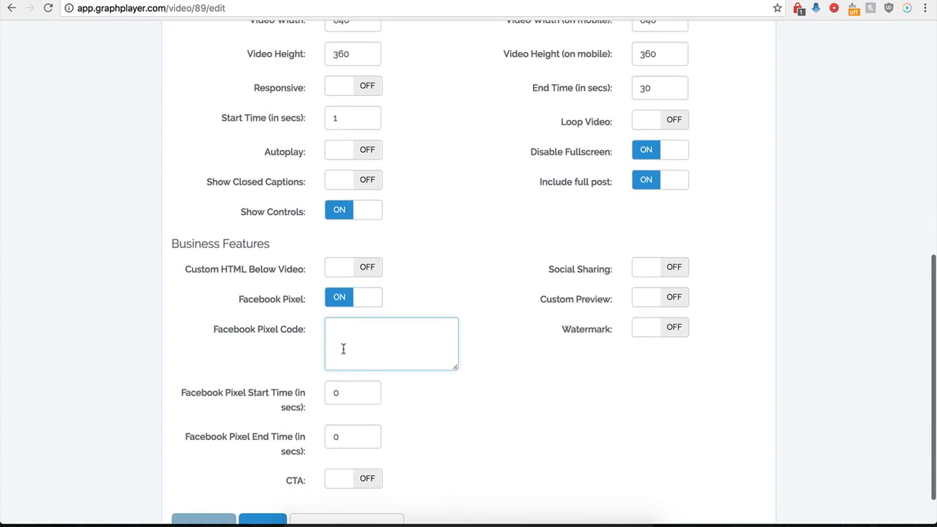
left_click(339, 301)
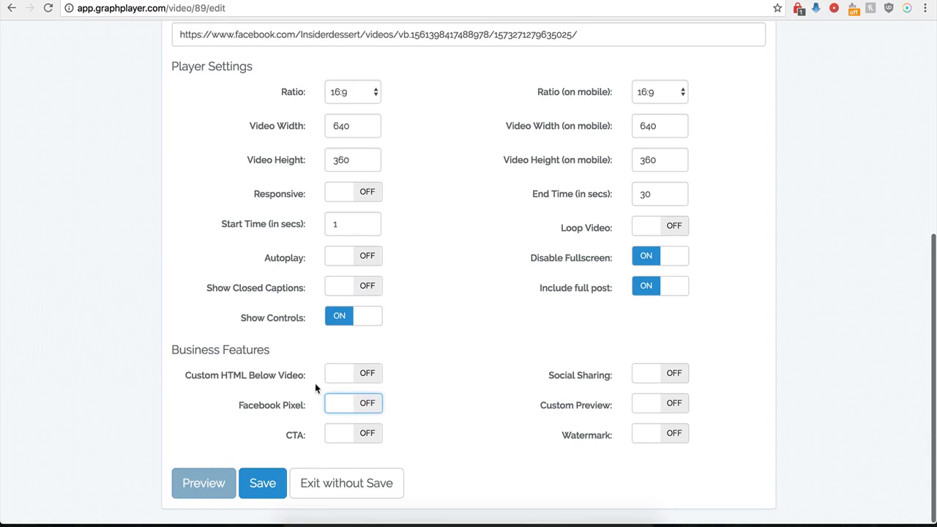
Turn on the CTA and enter the kompozer-tutorial.com Buy Now button image as its image URL
left_click(369, 435)
scroll(422, 461, "down", 5)
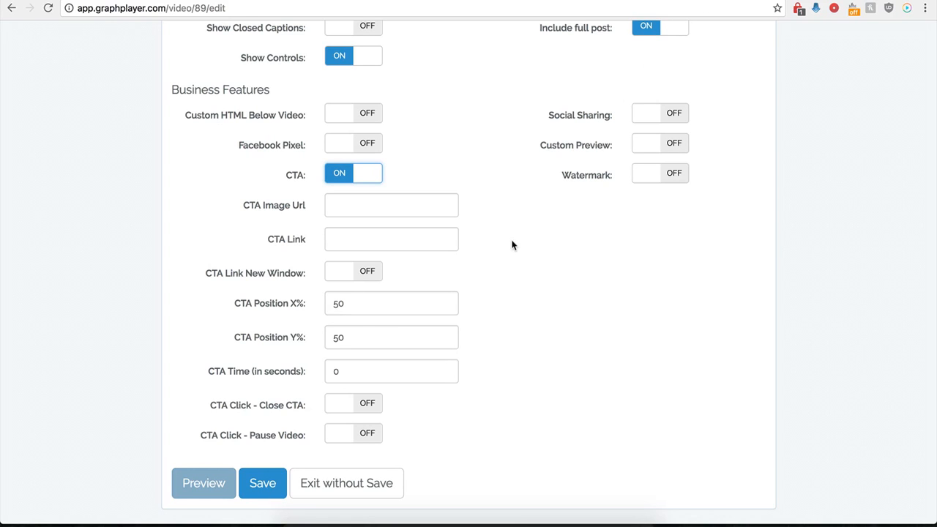
left_click(397, 205)
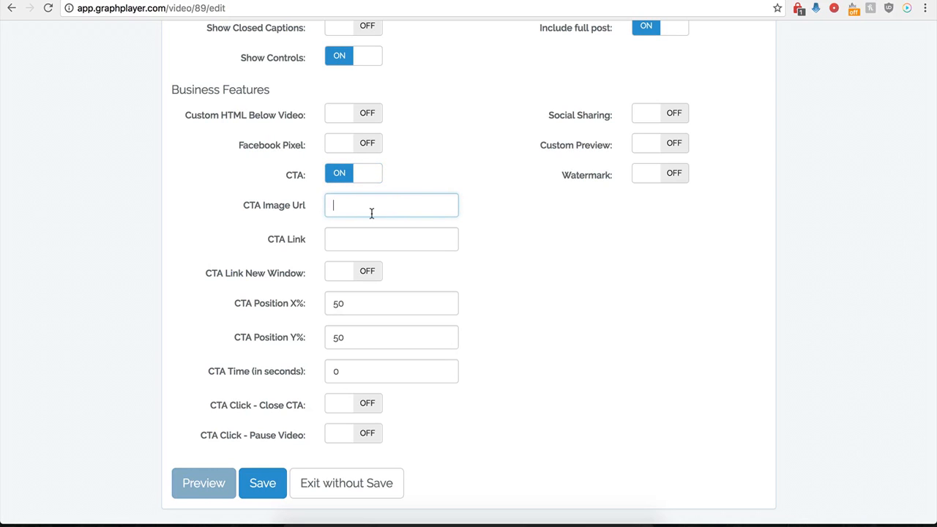
key("super+v")
left_click(342, 242)
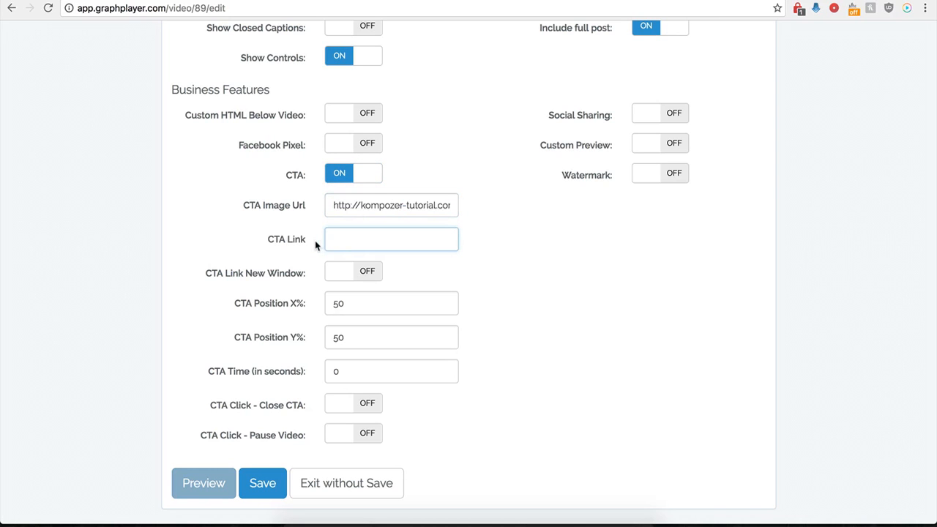
left_click(348, 241)
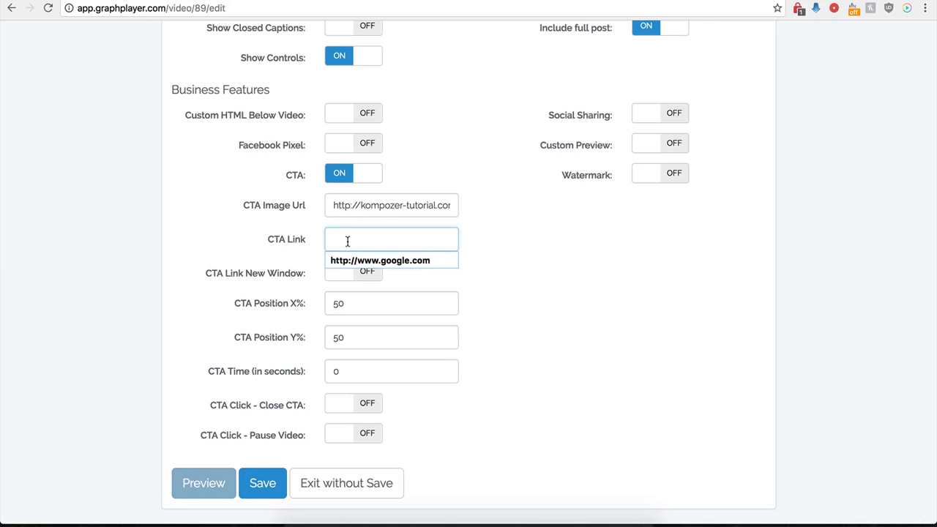
left_click(356, 262)
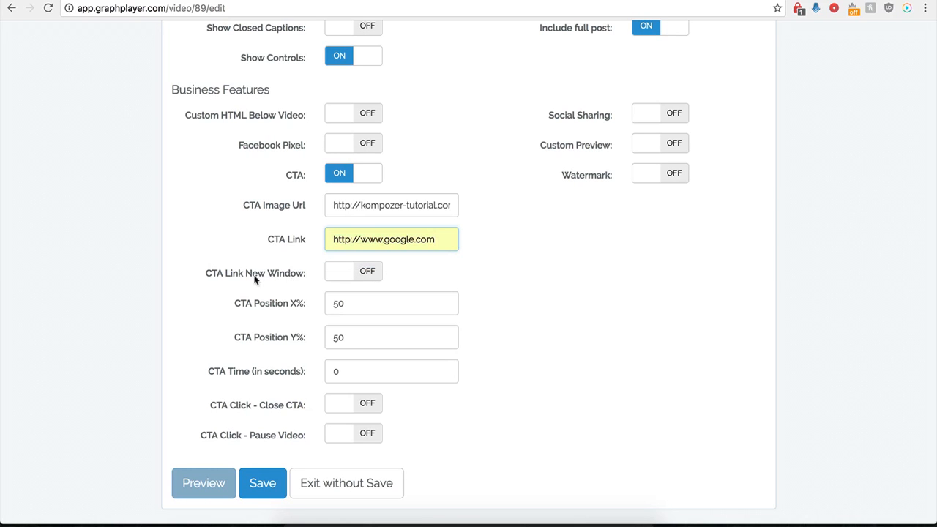
left_click(364, 272)
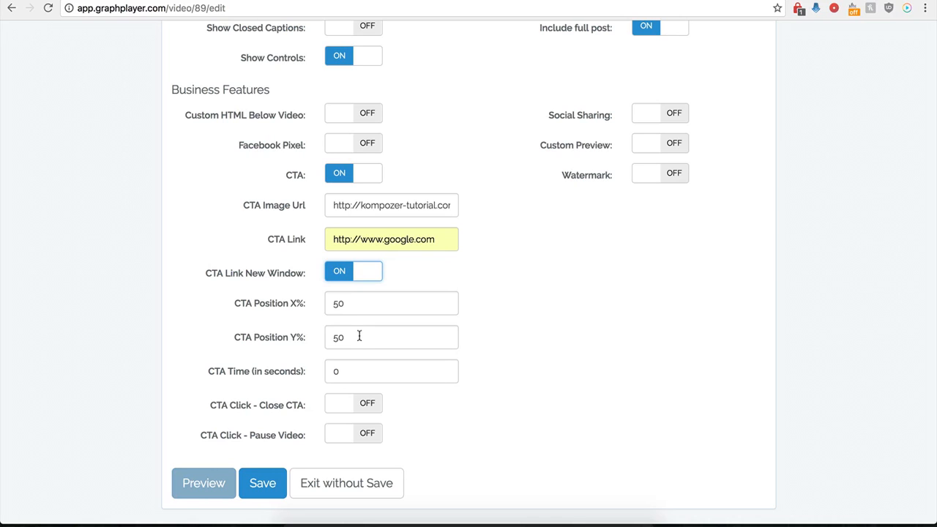
Try 120 seconds as the CTA time, and set it back to 0
left_click(341, 372)
left_click_drag(341, 372, 327, 374)
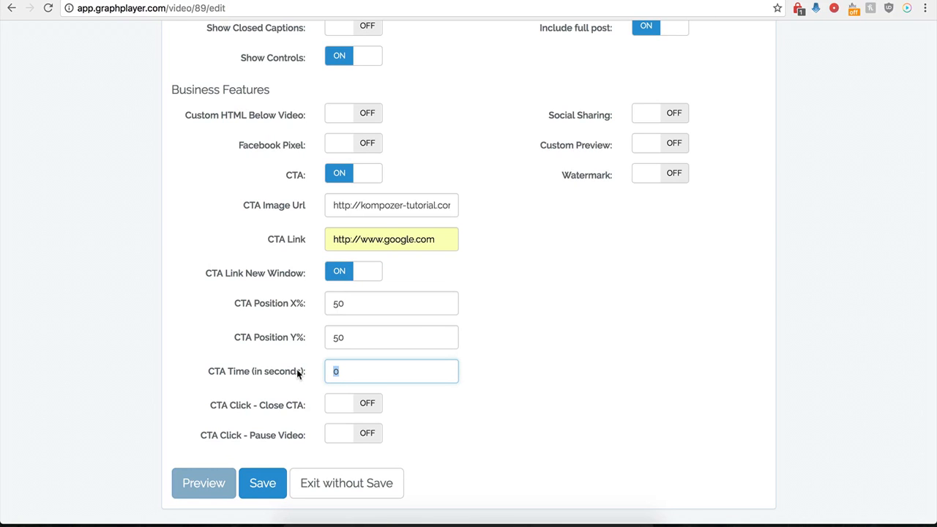
type("120")
key("BackSpace")
key("BackSpace")
key("BackSpace")
type("0")
left_click(391, 432)
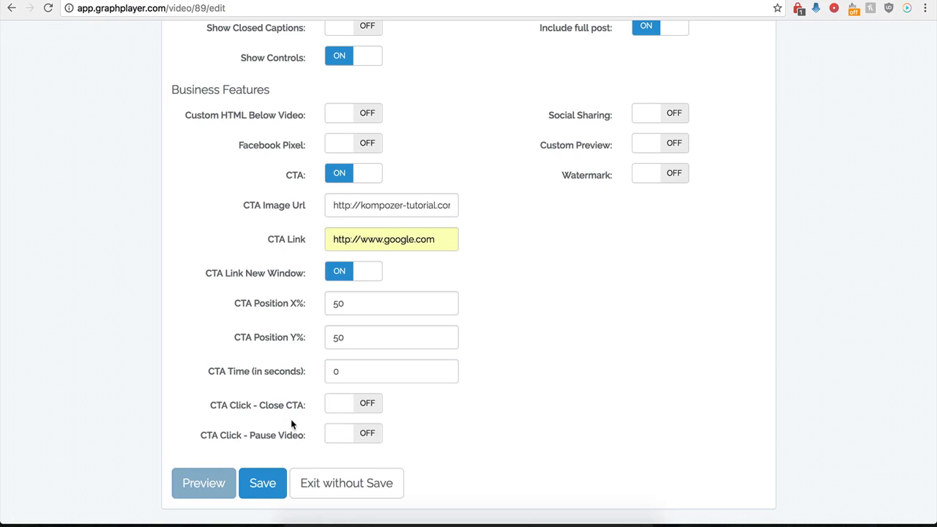
Make the CTA close when it is clicked and save the player
left_click(368, 405)
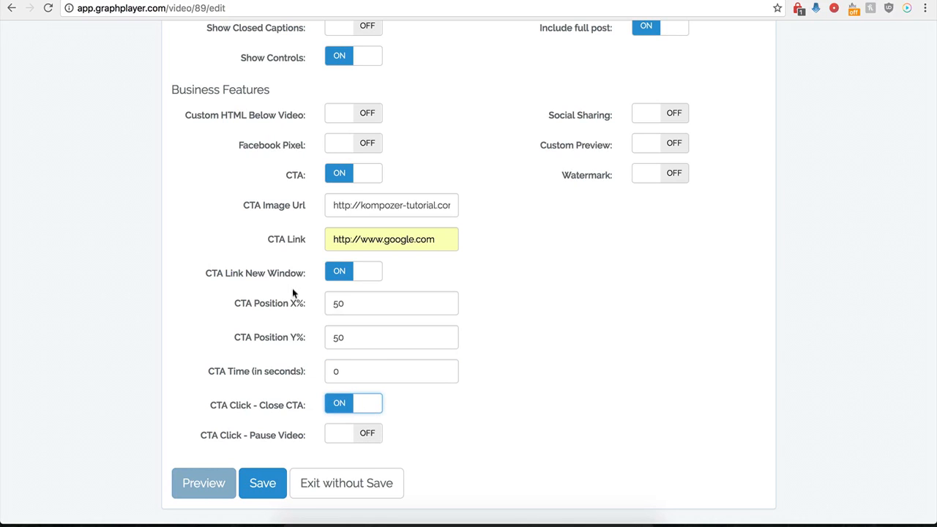
left_click(249, 497)
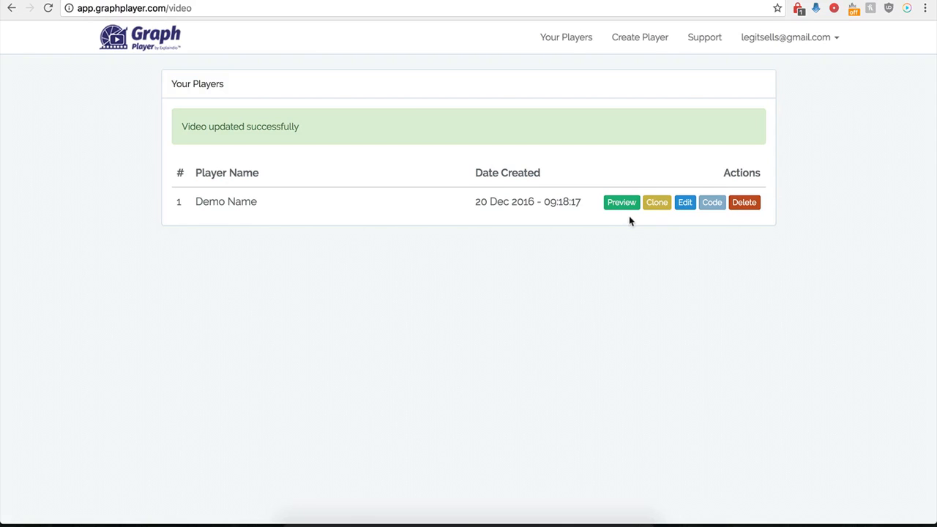
Reopen the Demo Name player's settings, set the CTA's horizontal position to 0%, and save the player
left_click(683, 205)
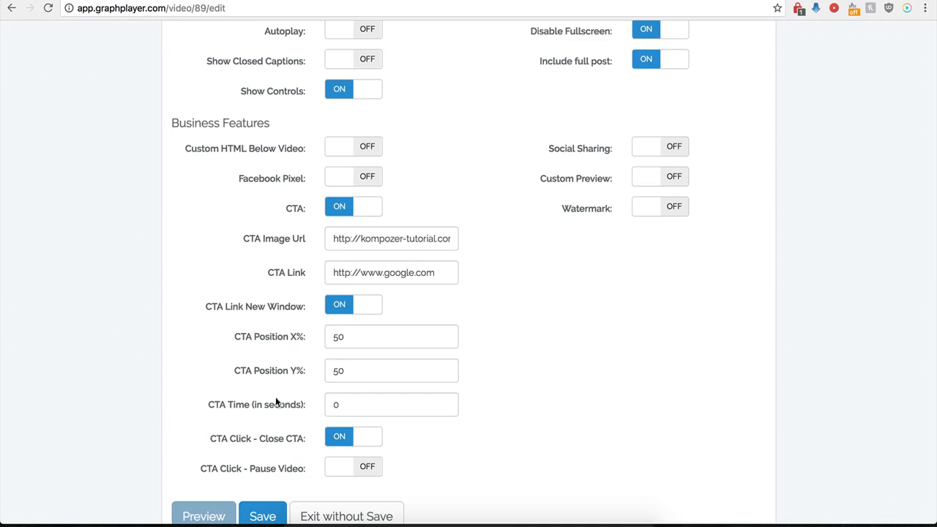
scroll(298, 378, "down", 1)
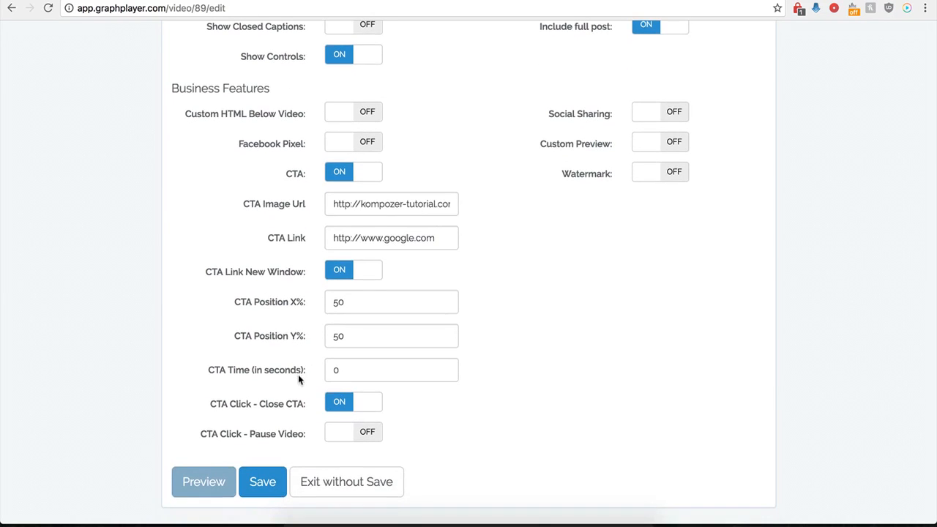
left_click(344, 309)
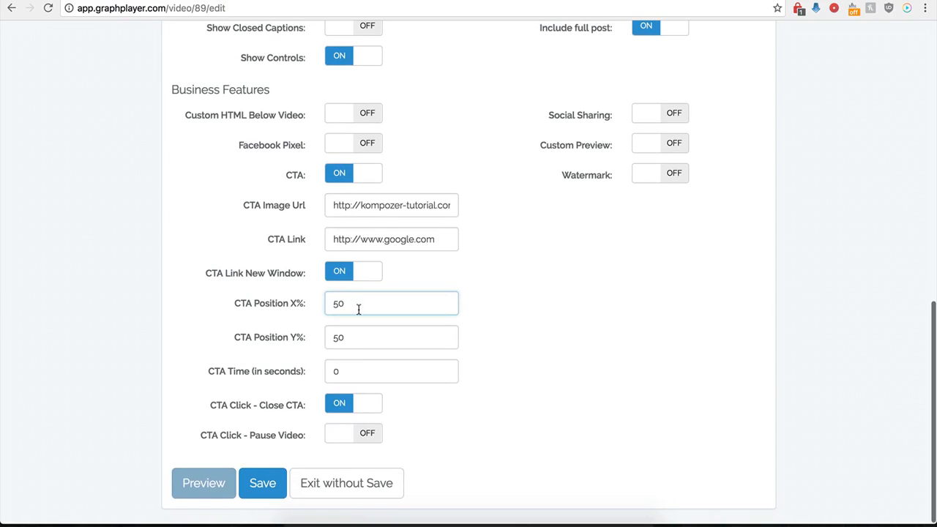
key("BackSpace")
key("BackSpace")
type("0")
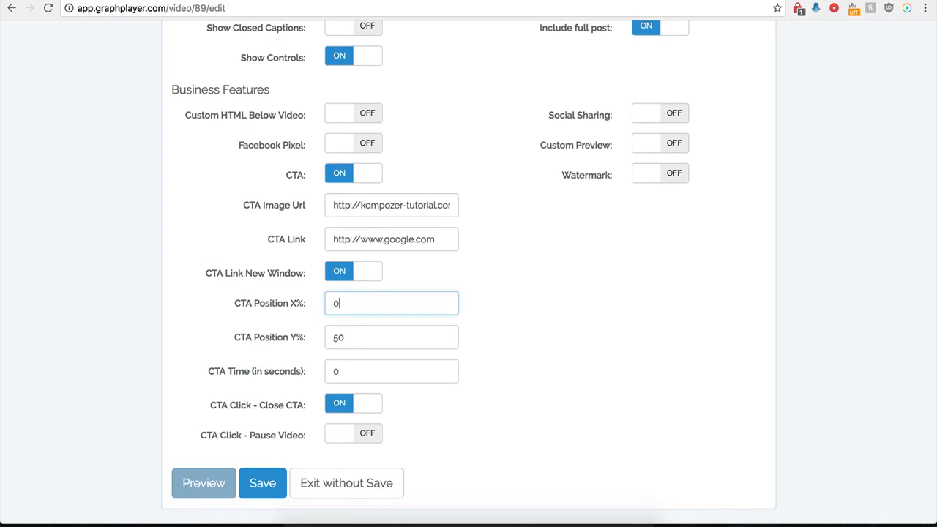
left_click(262, 486)
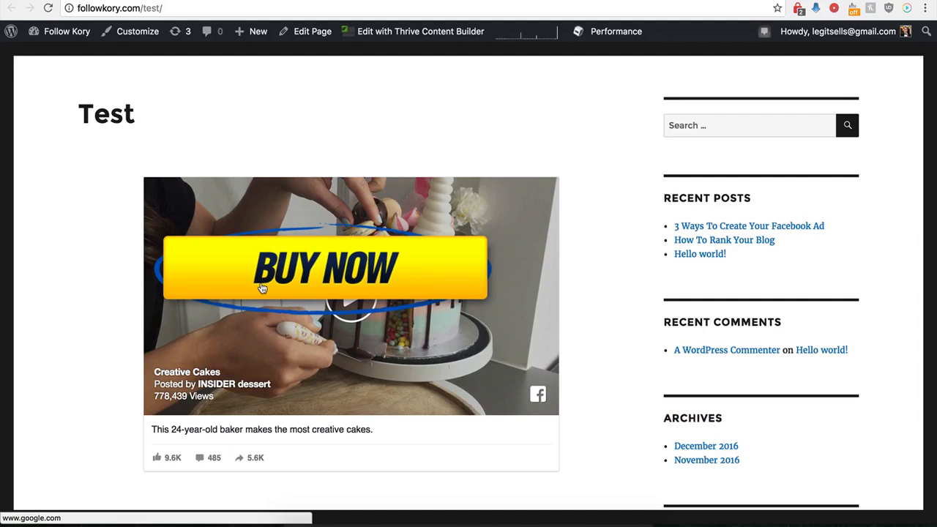
Test the Buy Now overlay's link on the Test page and return to the GraphPlayer player list
left_click(333, 271)
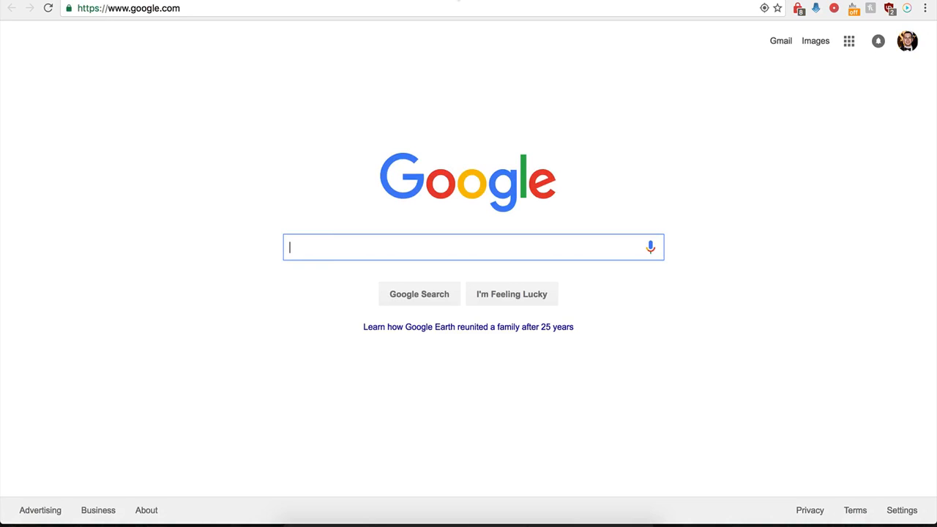
left_click(463, 0)
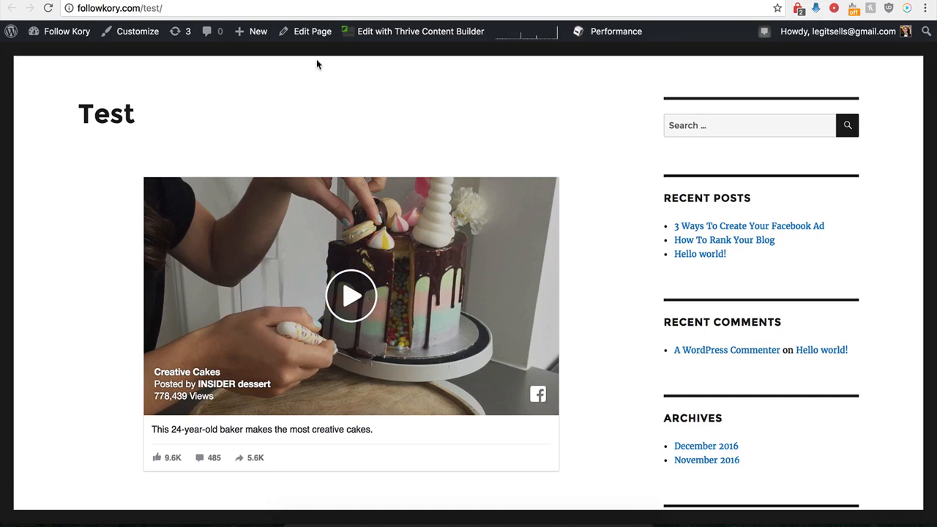
left_click(258, 0)
Edit the Demo Name player and turn off its CTA
left_click(685, 202)
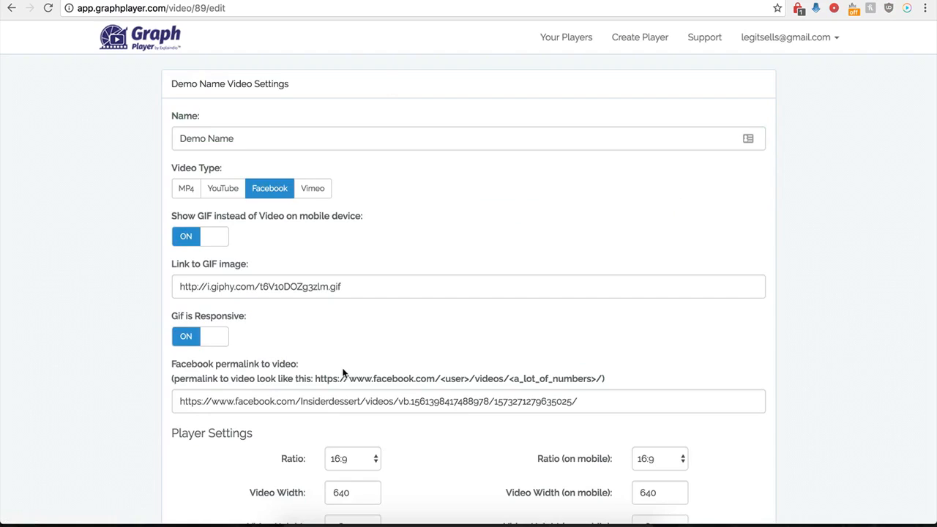
scroll(345, 341, "down", 10)
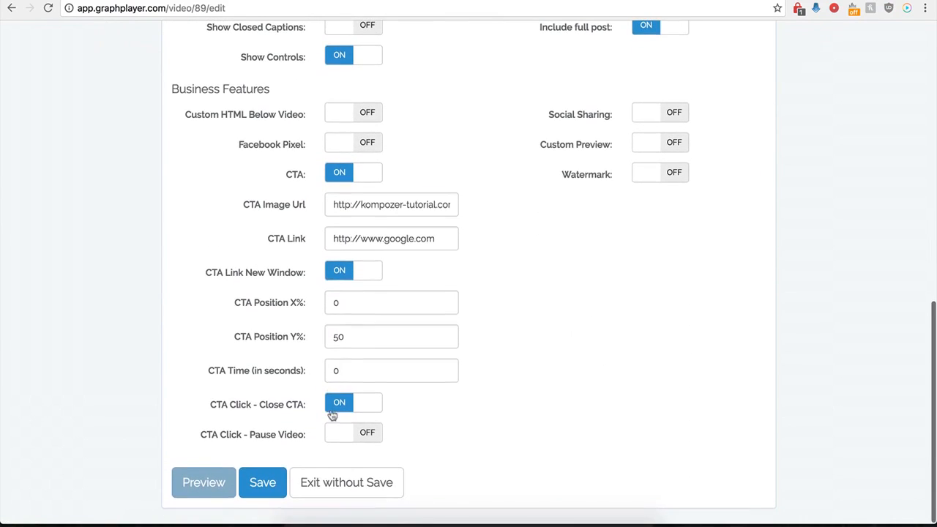
left_click(341, 173)
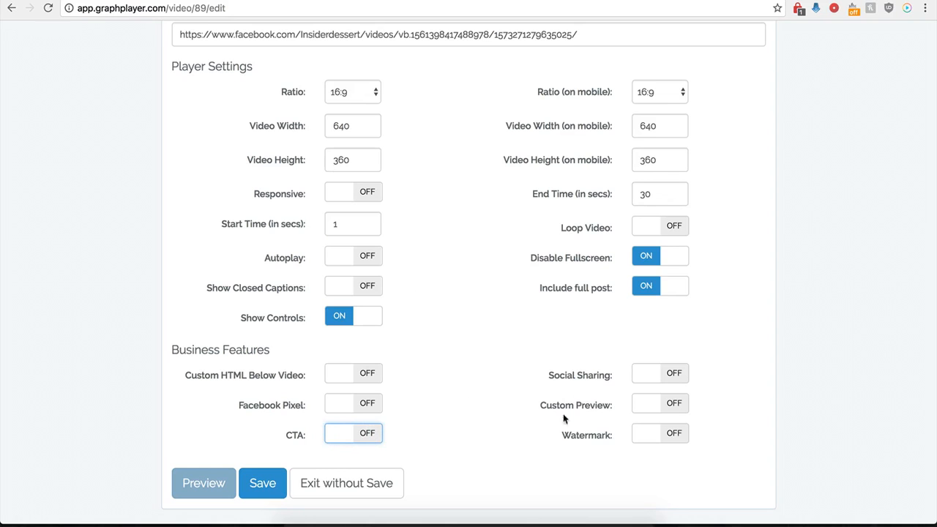
left_click(659, 376)
scroll(519, 409, "down", 1)
scroll(519, 408, "down", 3)
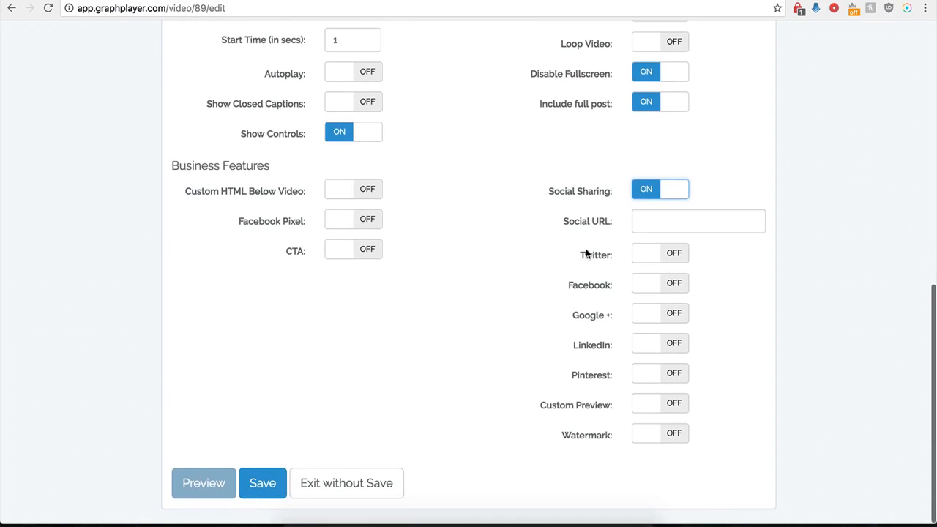
left_click(645, 221)
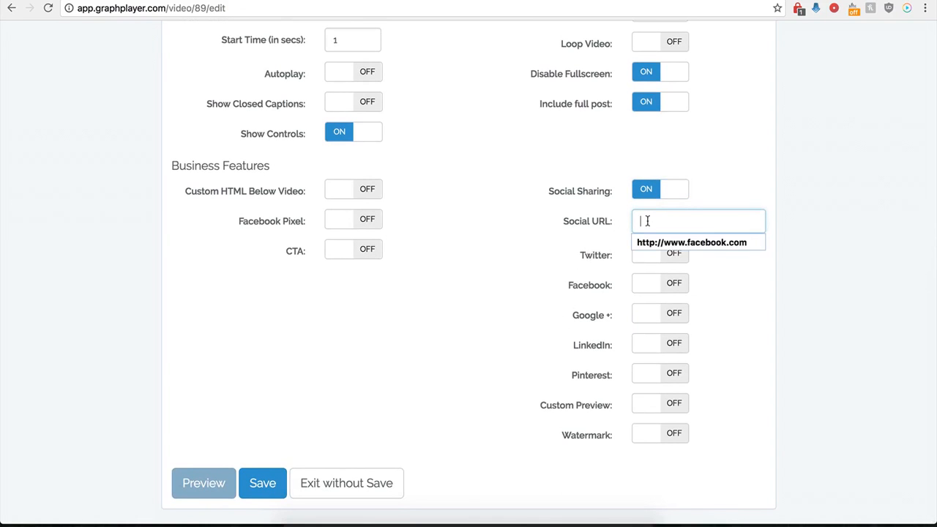
left_click(649, 242)
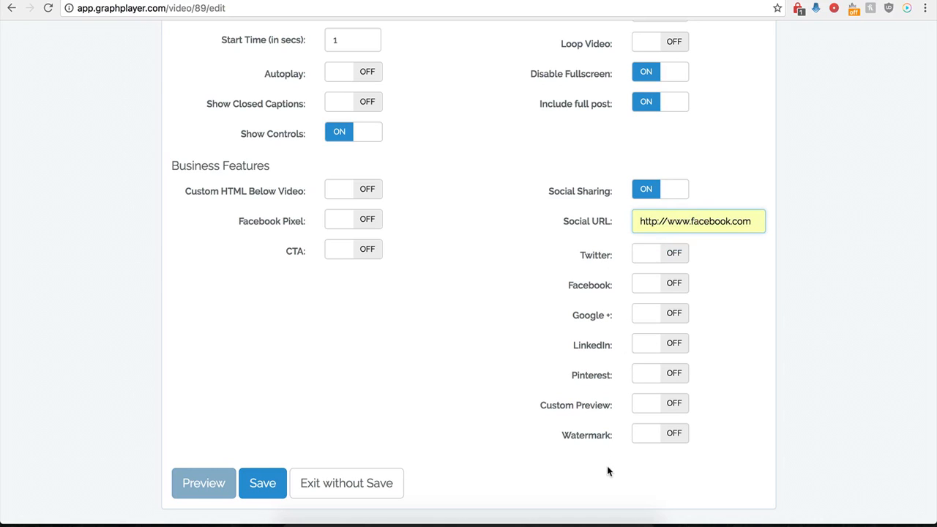
Enable Twitter sharing with the handle "testing" and the text "twitter"
left_click(669, 254)
left_click(656, 307)
left_click(655, 322)
left_click(656, 336)
scroll(578, 322, "down", 1)
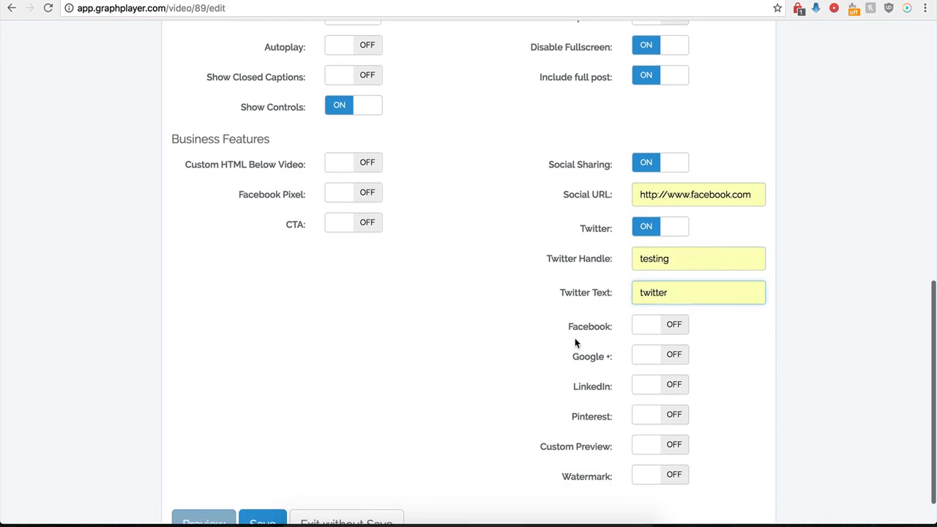
Enable Facebook, Google + and LinkedIn sharing and save the player
left_click(674, 329)
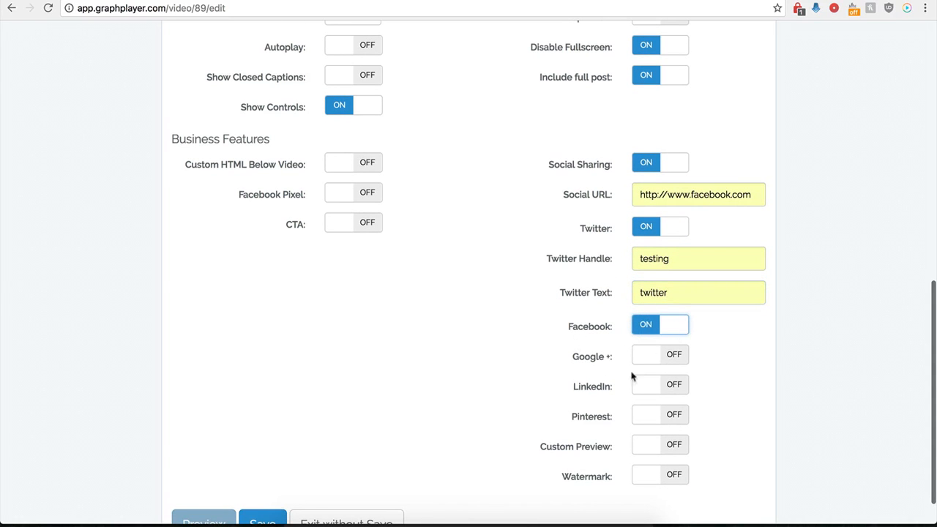
left_click(674, 356)
left_click(670, 386)
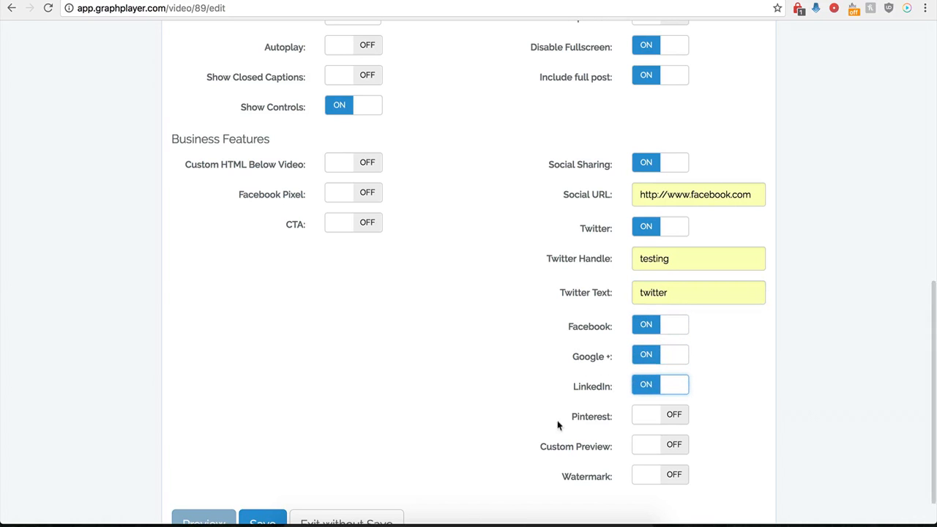
scroll(631, 372, "down", 2)
left_click(264, 486)
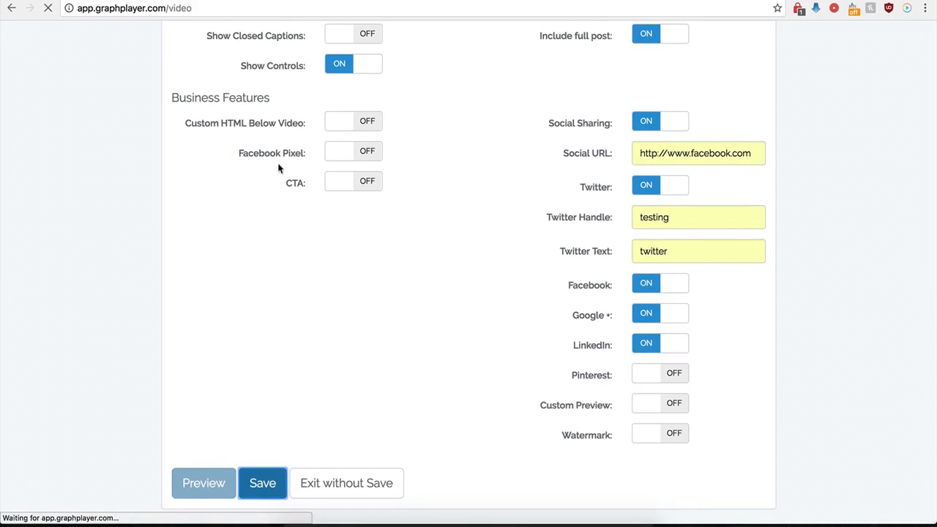
Reload the WordPress Test page to check the social sharing buttons below the video, and return to GraphPlayer
left_click(109, 1)
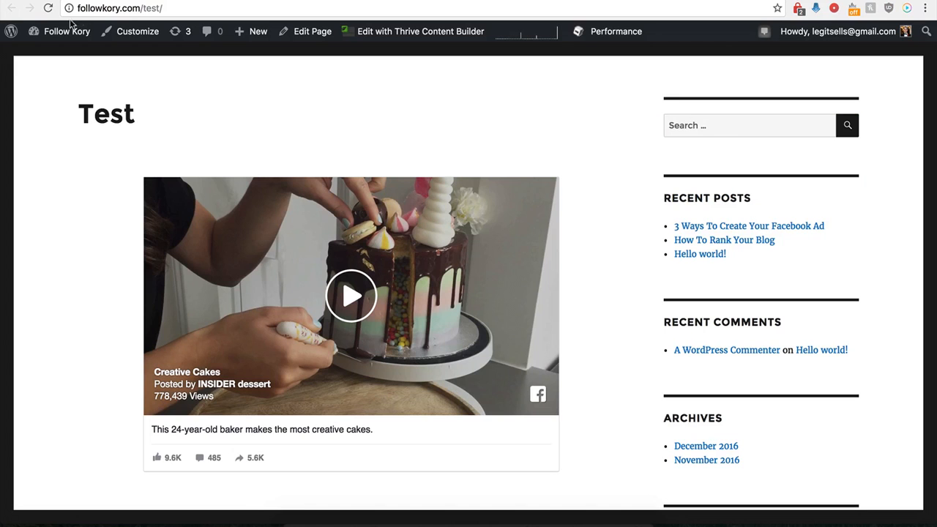
left_click(48, 8)
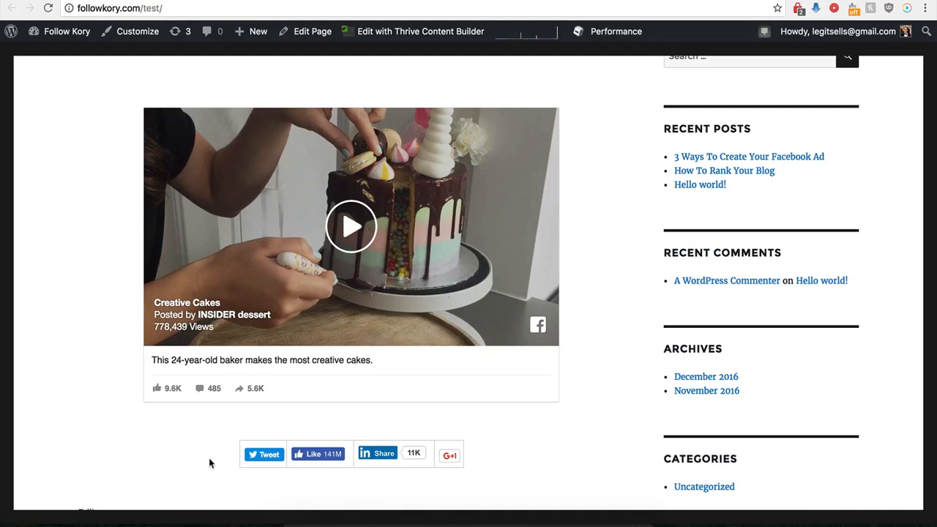
left_click(190, 0)
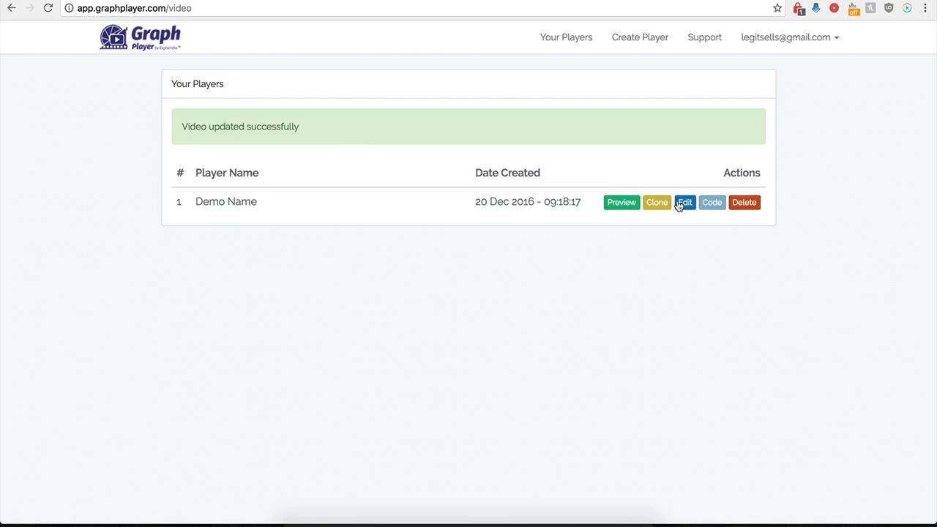
Edit the Demo Name player and turn off its Social Sharing
left_click(683, 207)
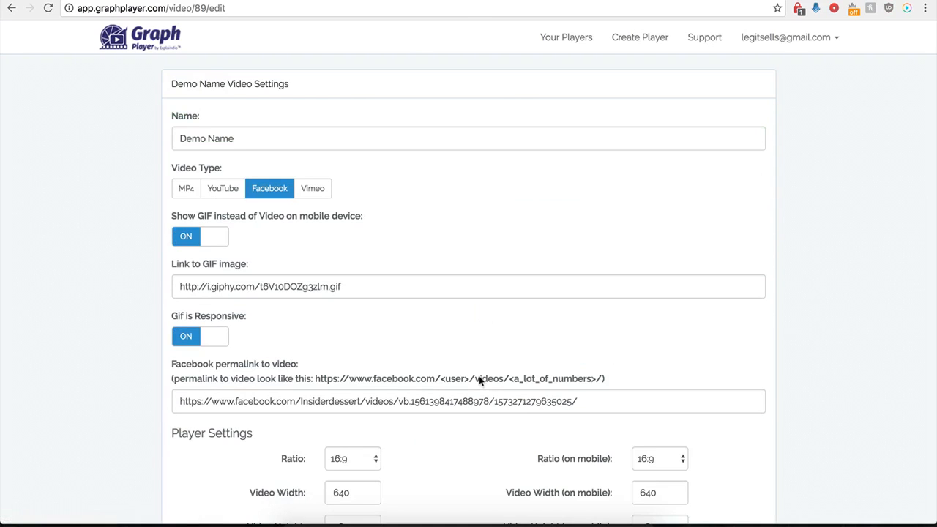
scroll(526, 418, "down", 10)
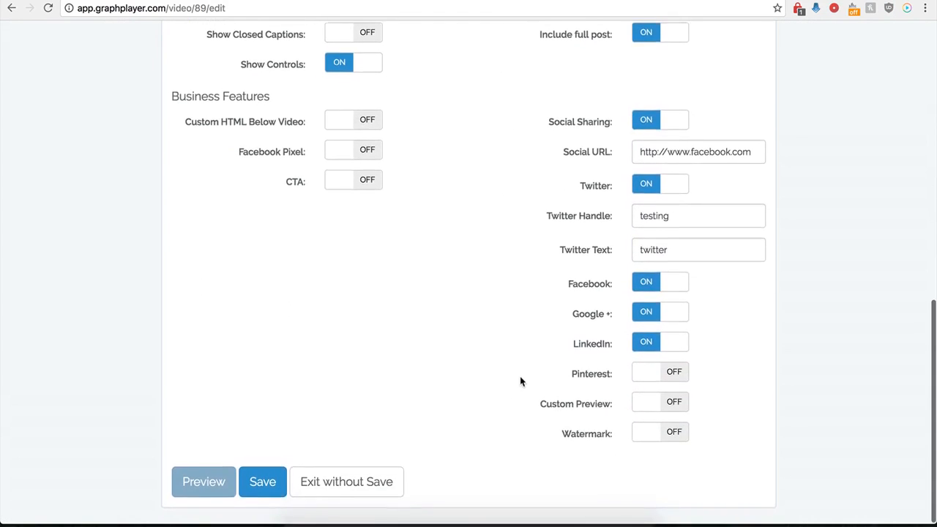
left_click(645, 125)
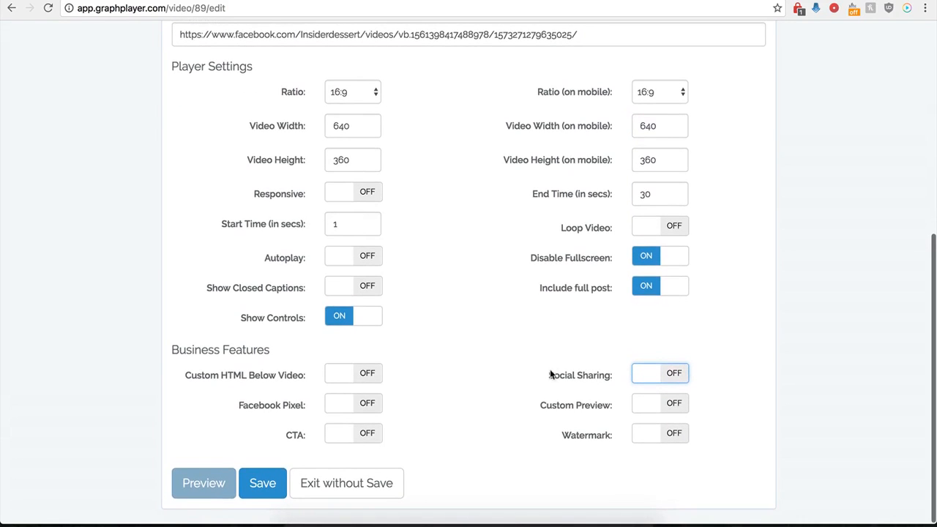
Turn on Custom Preview, paste the copied hdwpro.com image address as the Preview Image URL, and save the player
left_click(672, 405)
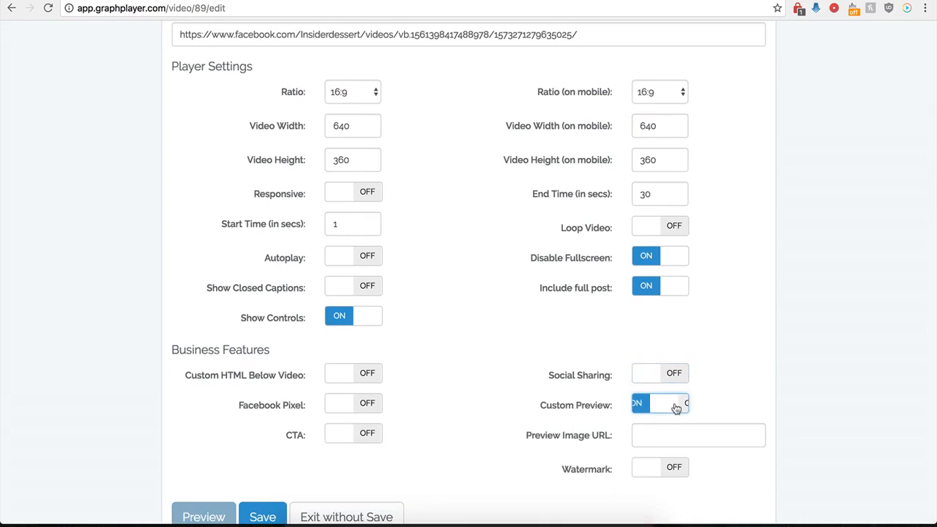
left_click(650, 438)
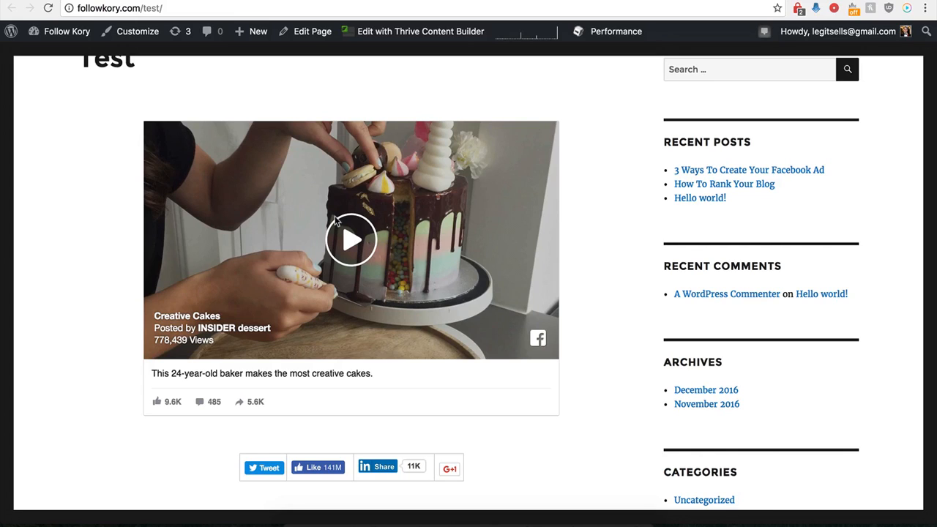
scroll(278, 204, "up", 1)
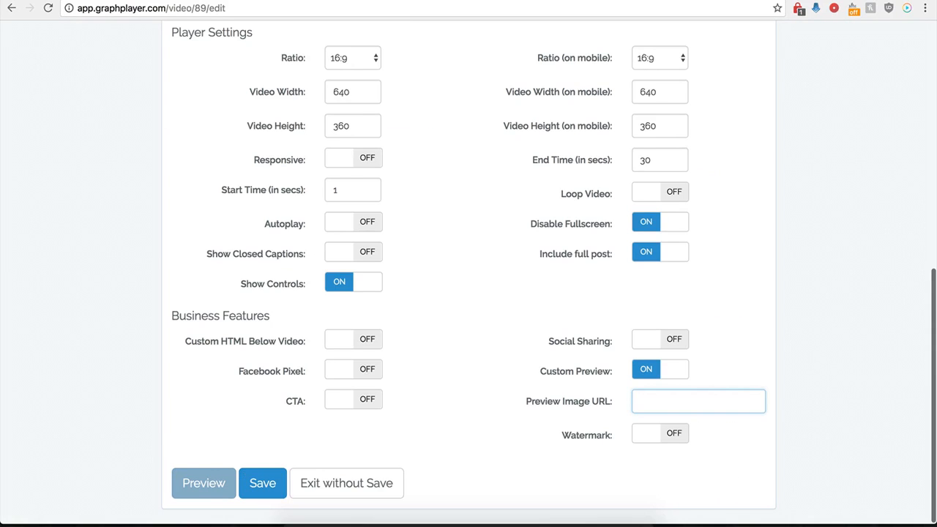
left_click(652, 401)
key("super+v")
left_click(554, 400)
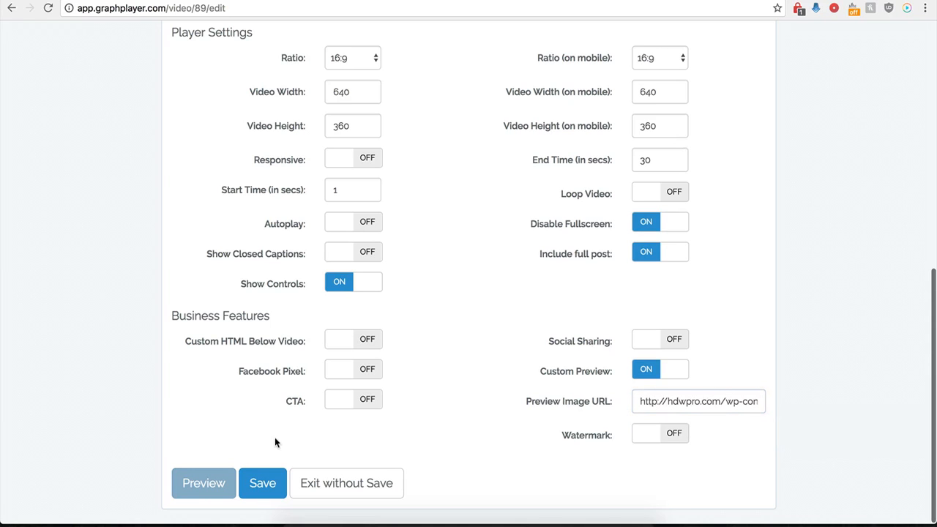
left_click(261, 485)
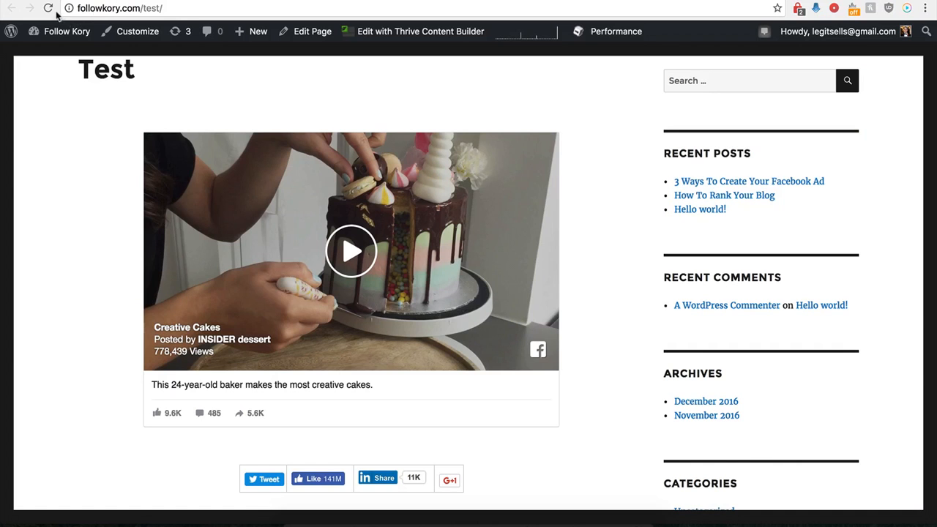
Reload the WordPress Test page and start the video from its custom preview image
left_click(49, 9)
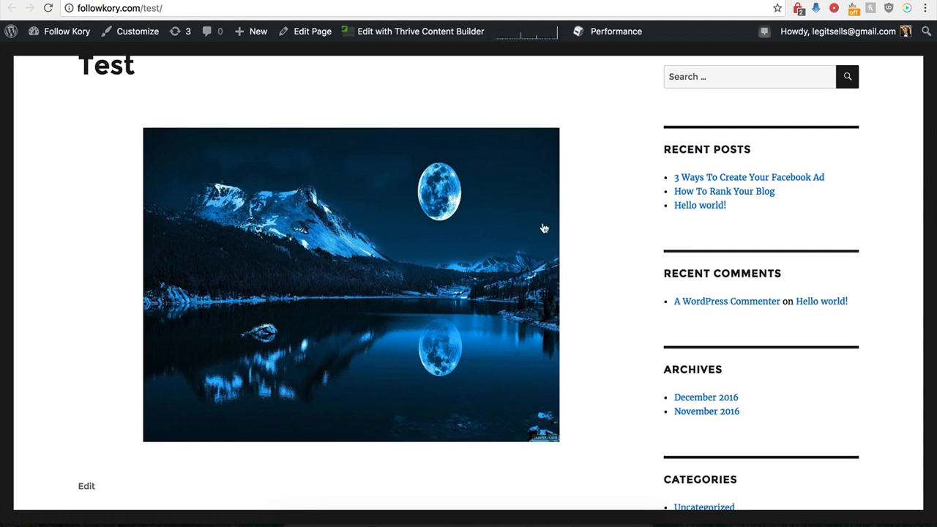
left_click(364, 265)
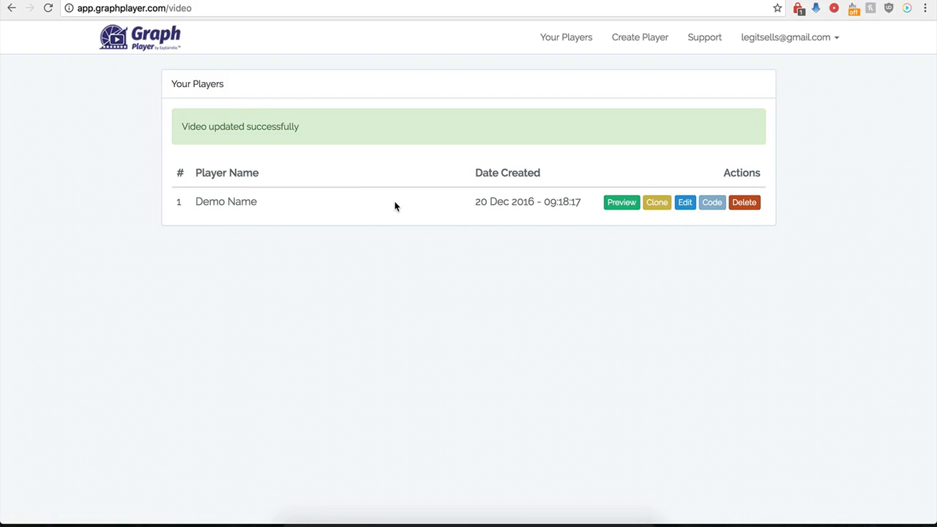
Edit the Demo Name player and turn off its Custom Preview
left_click(685, 202)
scroll(556, 329, "down", 10)
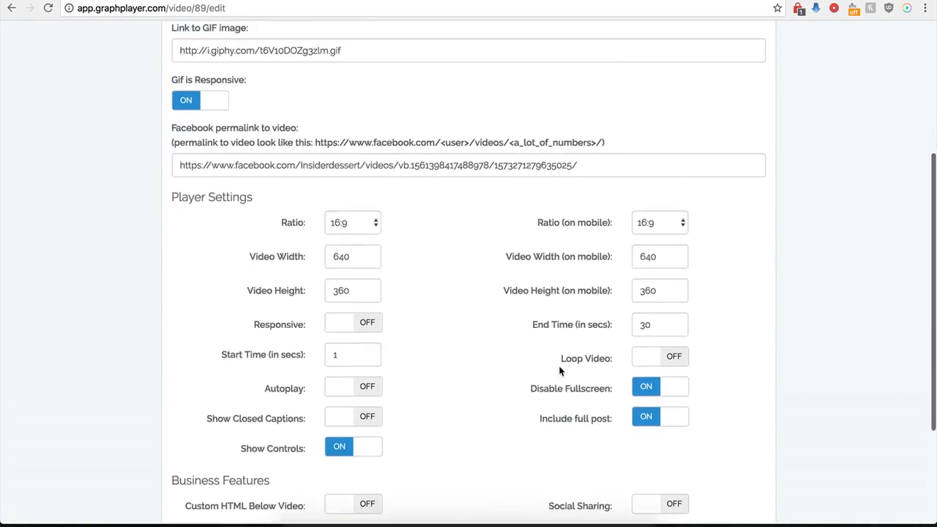
left_click(639, 373)
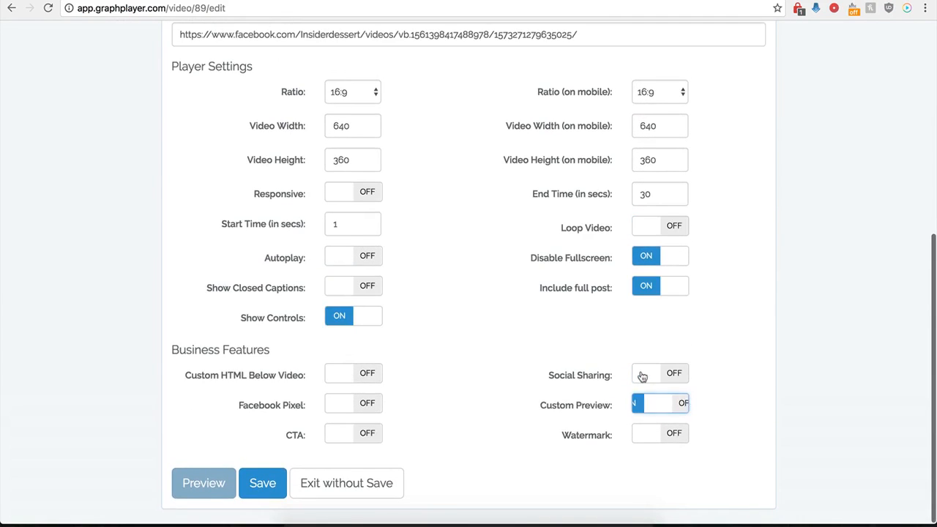
Turn on Watermark and examine its image URL, link, click behaviour, position, opacity and scale options
left_click(678, 435)
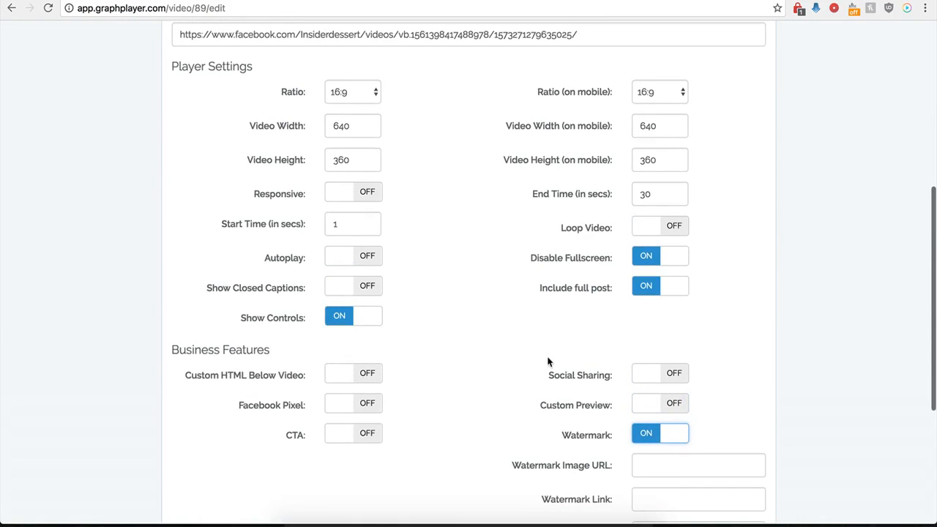
scroll(557, 456, "down", 1)
scroll(592, 464, "down", 3)
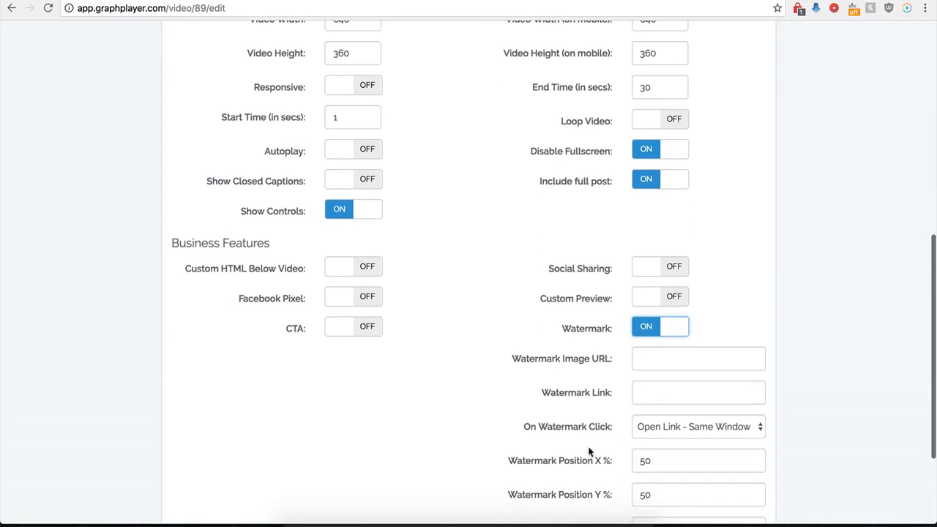
left_click(650, 361)
scroll(567, 377, "down", 3)
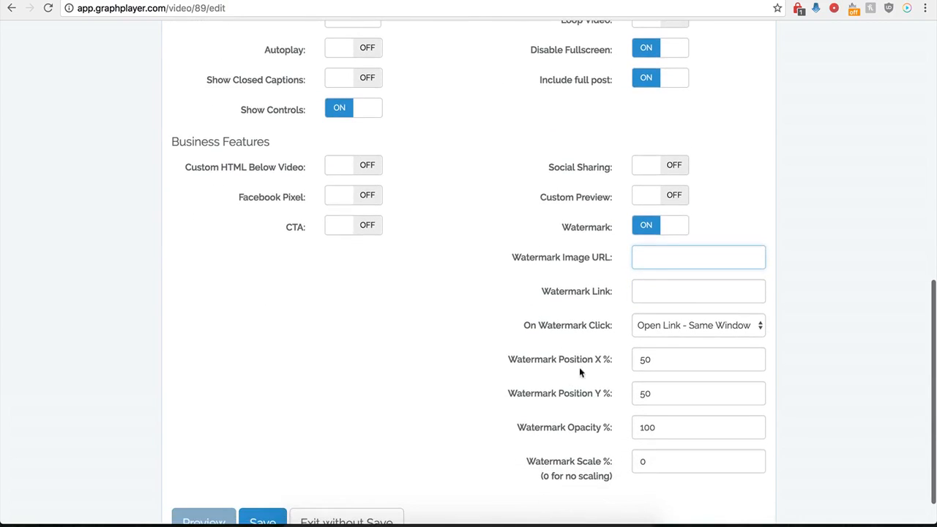
left_click(645, 291)
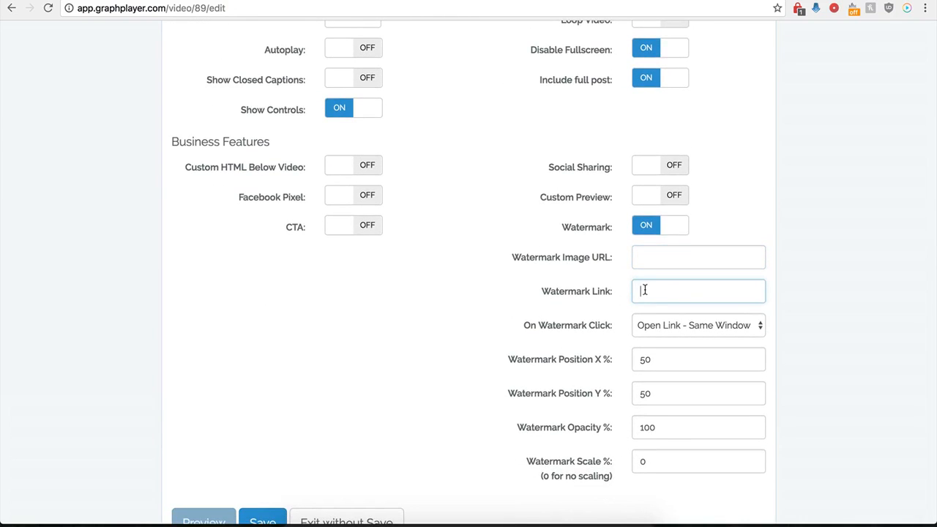
left_click(712, 324)
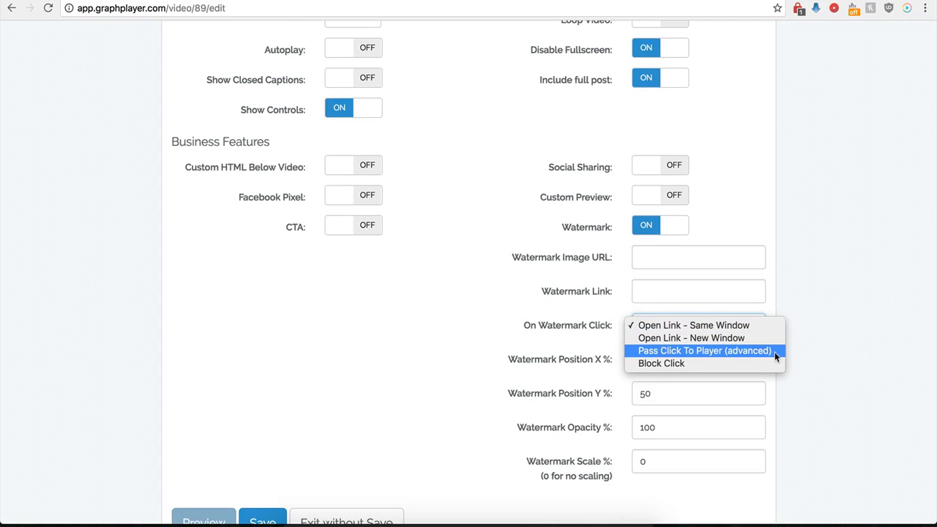
left_click(508, 311)
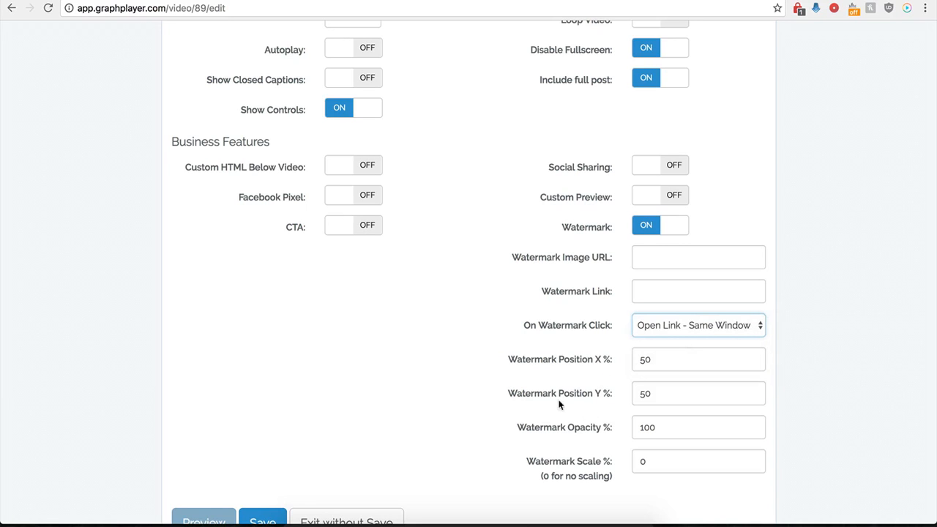
Turn on CTA to compare its options with the watermark's, and turn both CTA and Watermark off
left_click(361, 228)
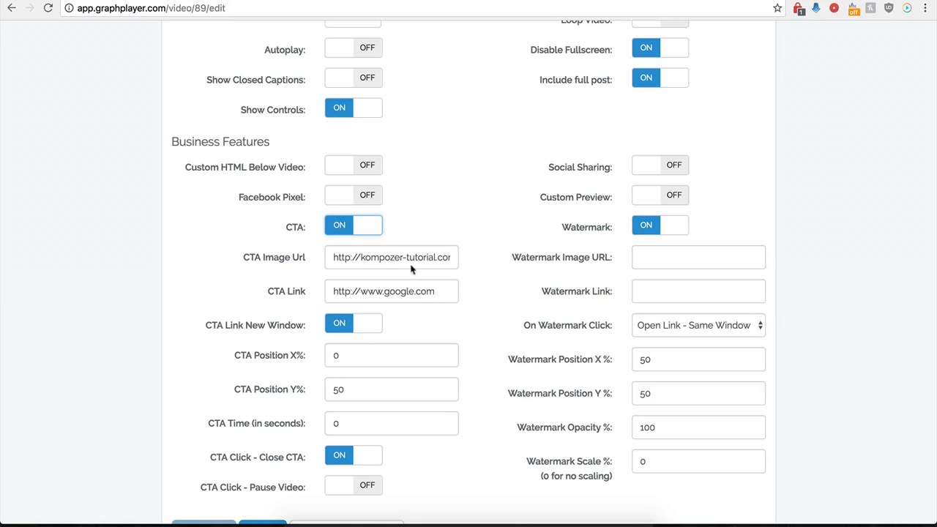
left_click(356, 236)
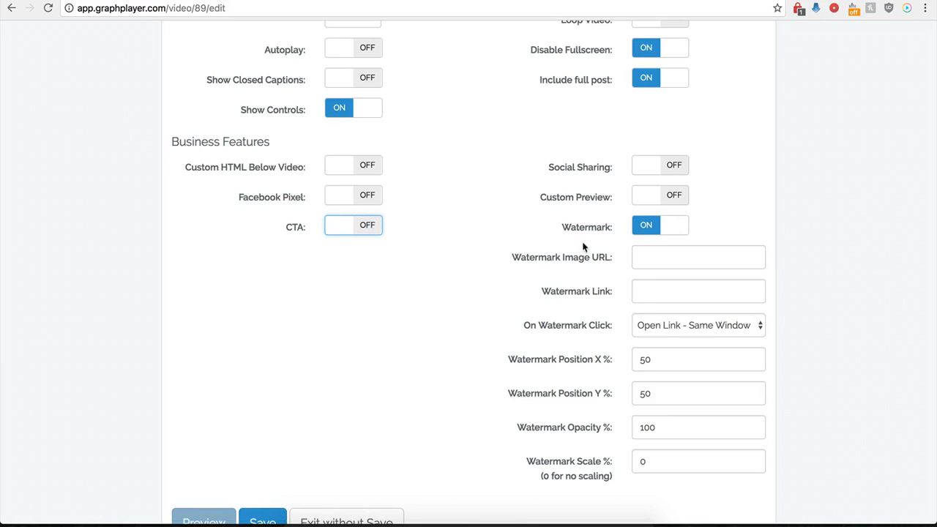
left_click(647, 232)
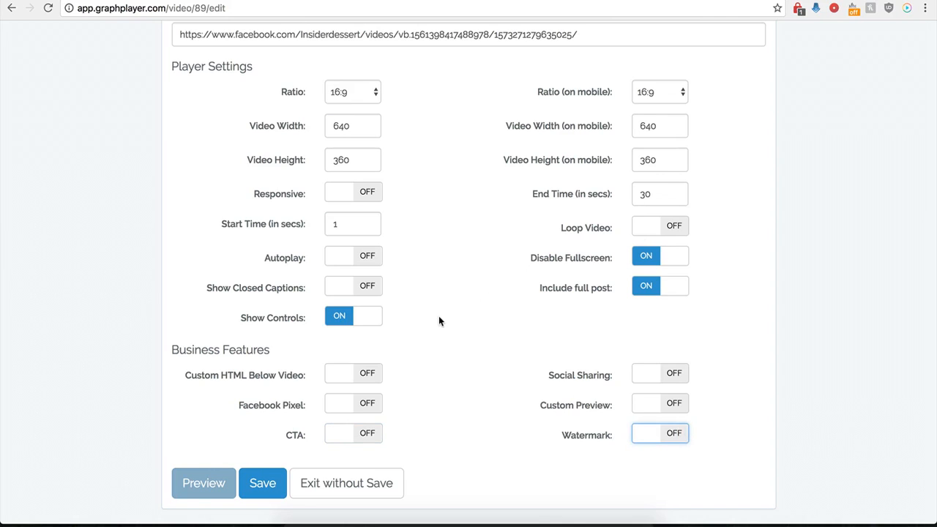